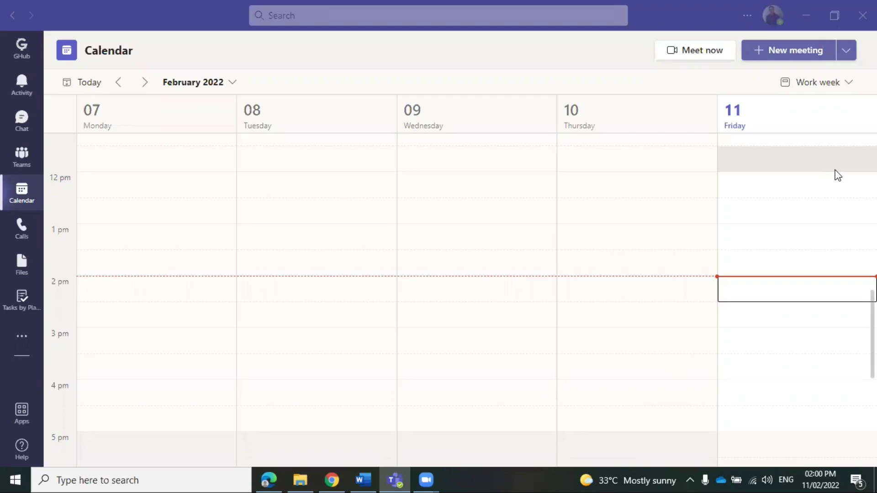
Start a Meet now instant meeting, renaming it from the default to 'Discussion'.
click(25, 200)
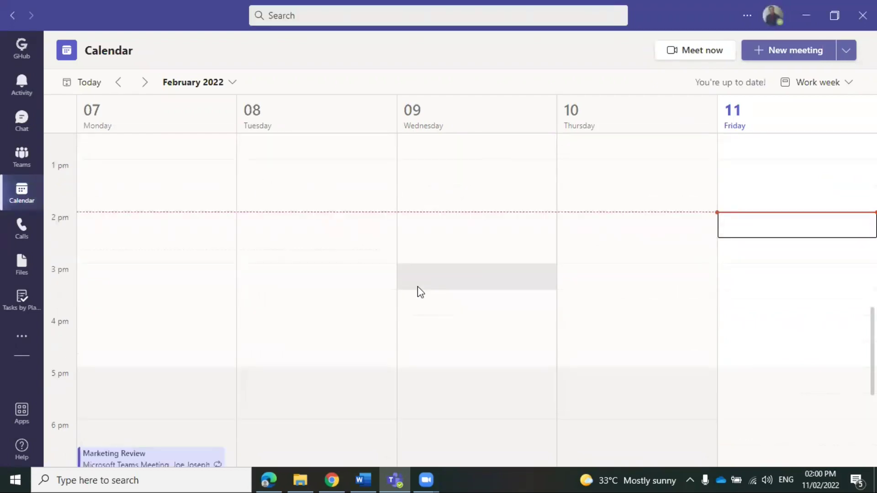
scroll(418, 286, up, 1)
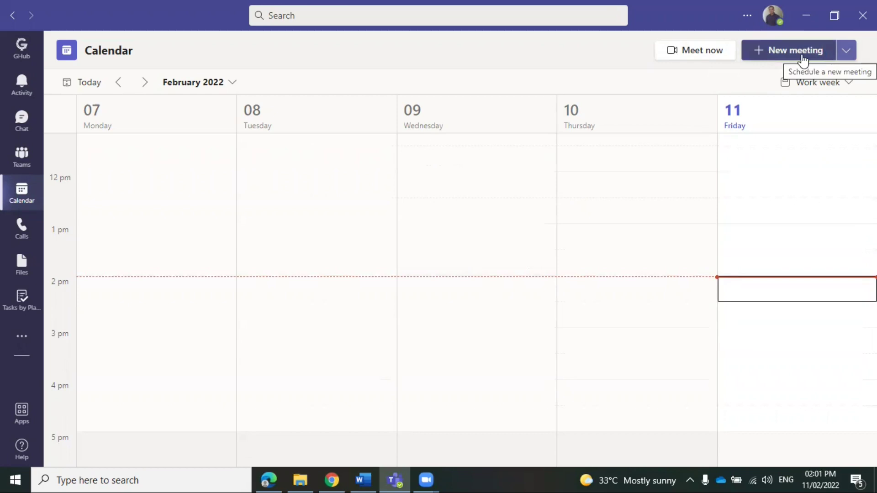
click(695, 53)
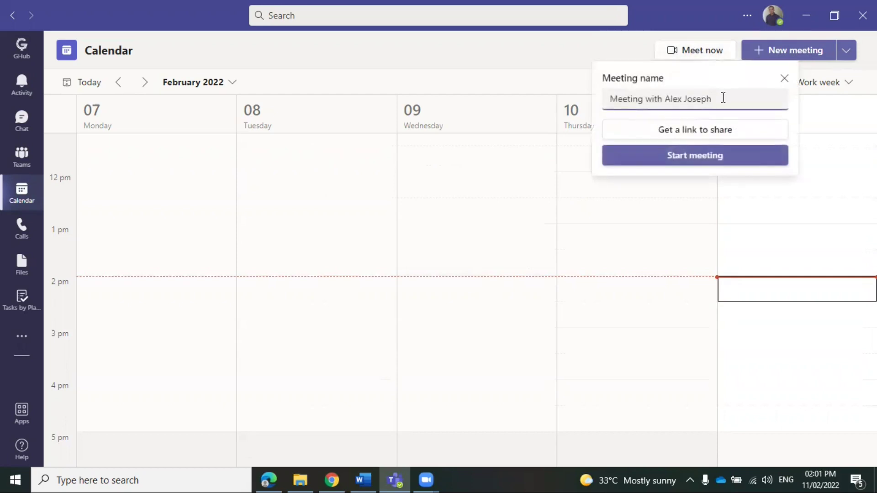
drag(723, 98, 596, 108)
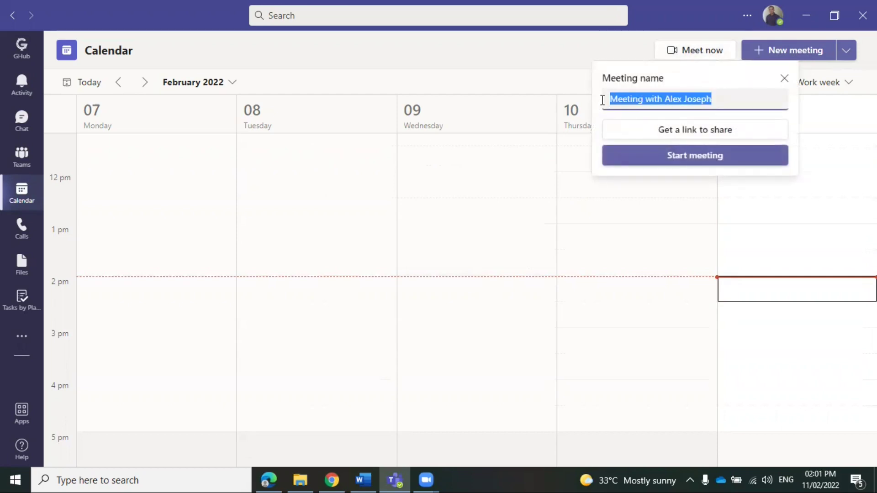
text(Discussion)
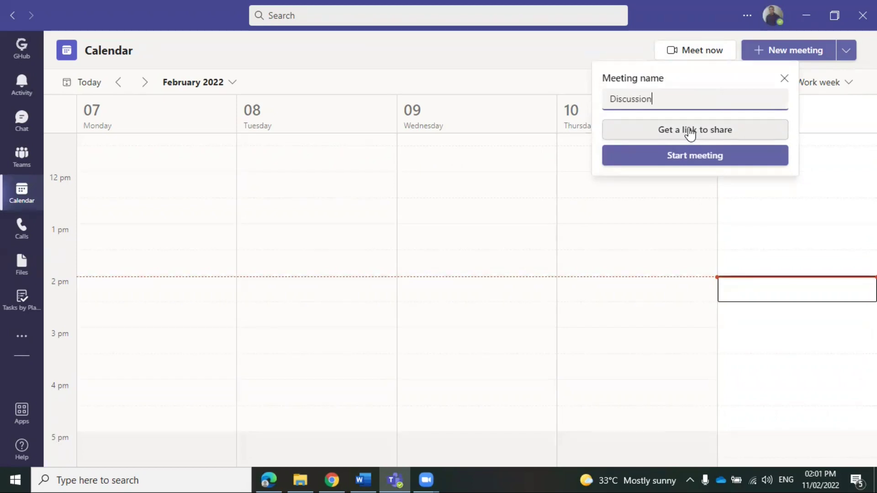
click(675, 158)
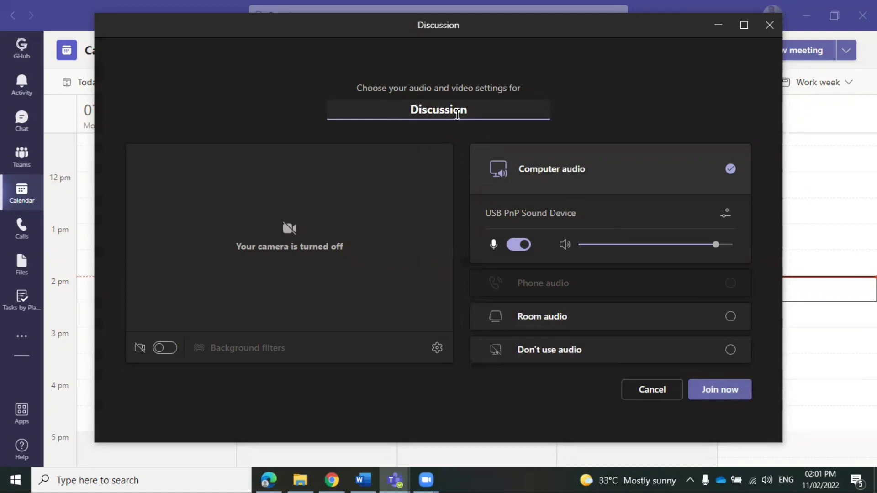
Join the Discussion meeting with computer audio on and the camera off.
click(724, 392)
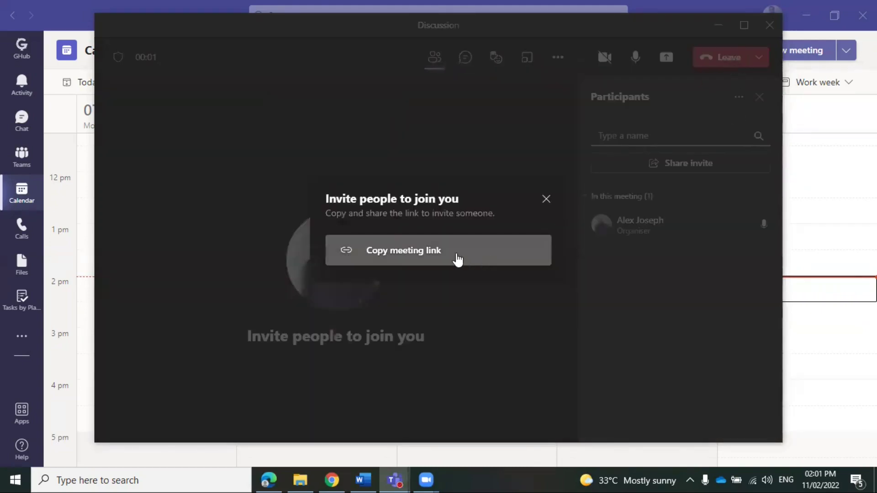
Copy the meeting invite link, dismiss the invite prompt, and maximize the meeting window.
click(388, 254)
click(545, 199)
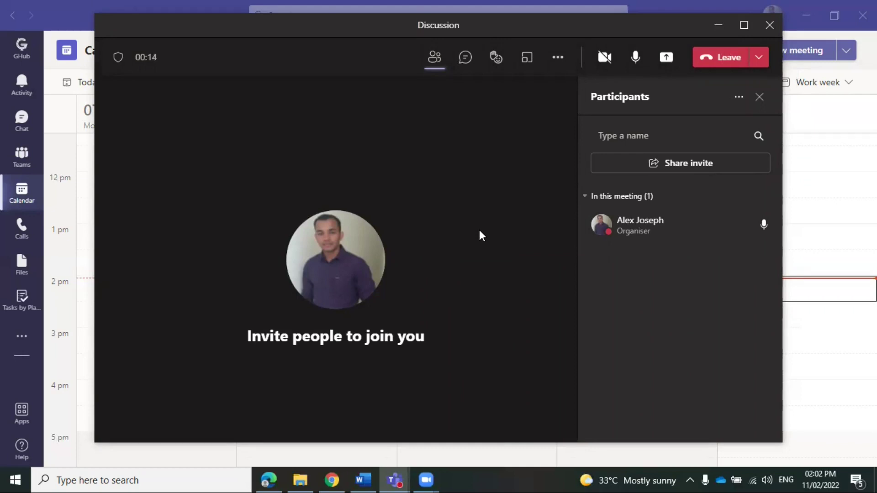
click(744, 26)
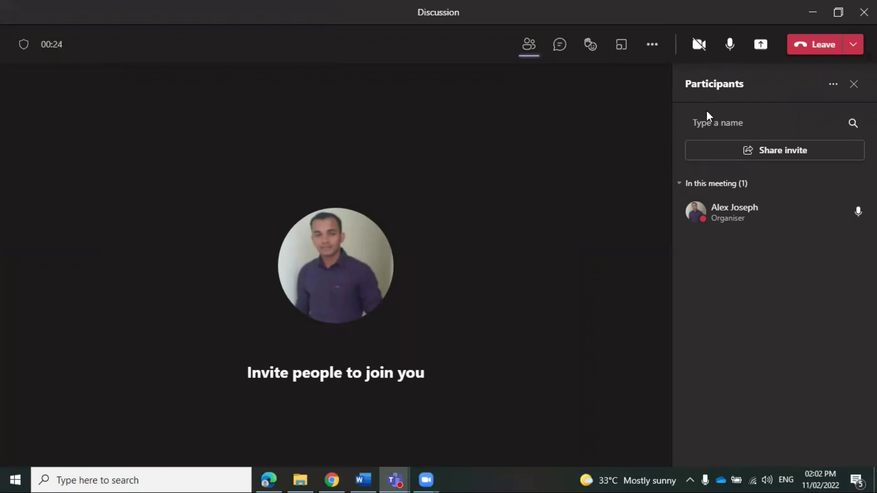
Search the Participants panel for two colleagues by name and request each to join.
click(707, 122)
text(Nithin)
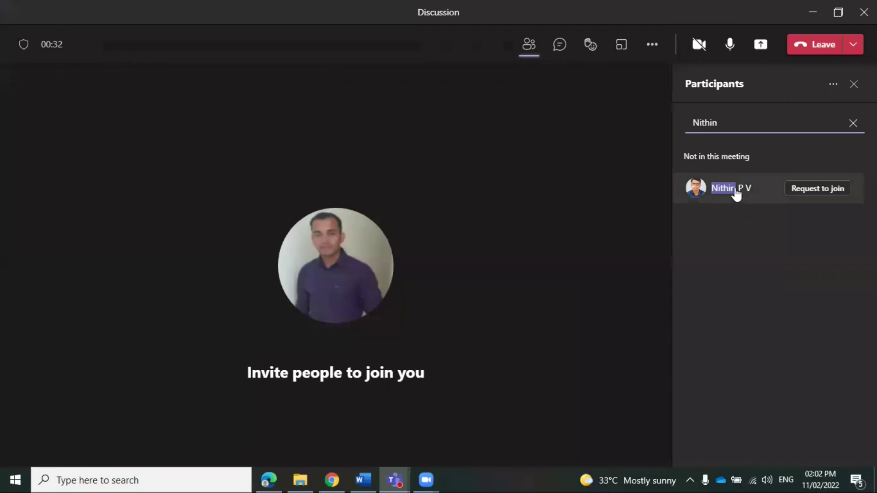
click(817, 193)
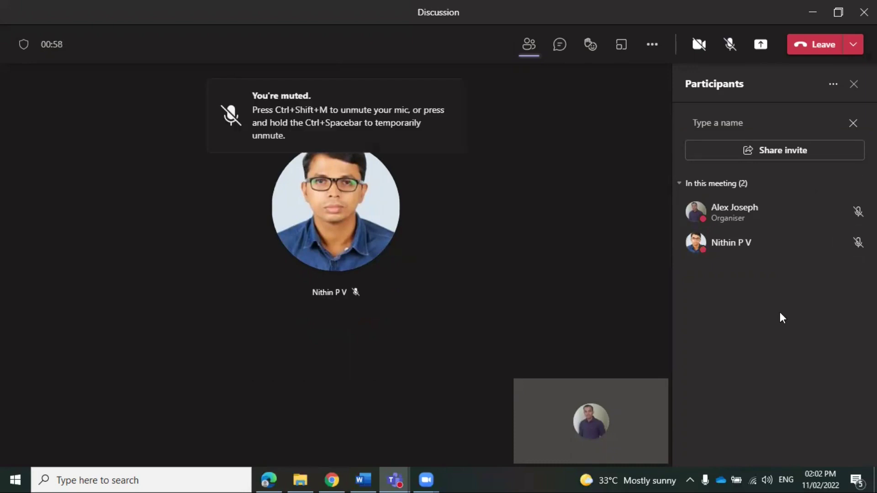
click(722, 123)
text(Alna)
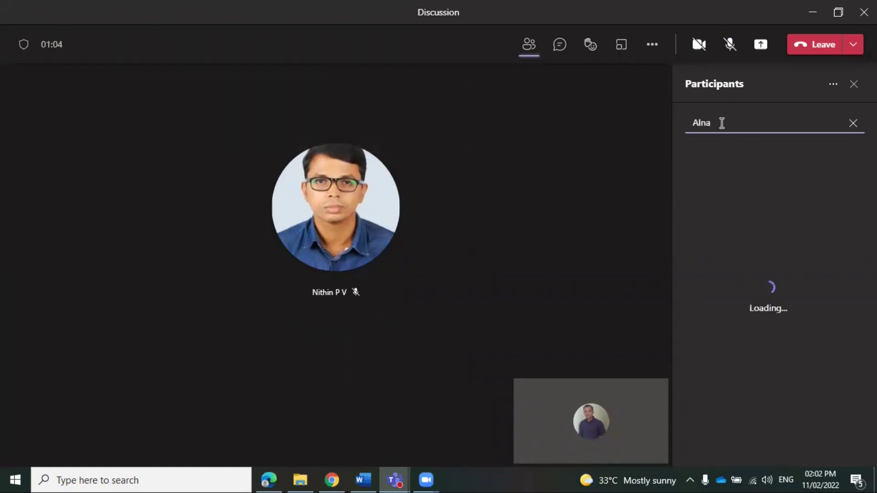
click(813, 189)
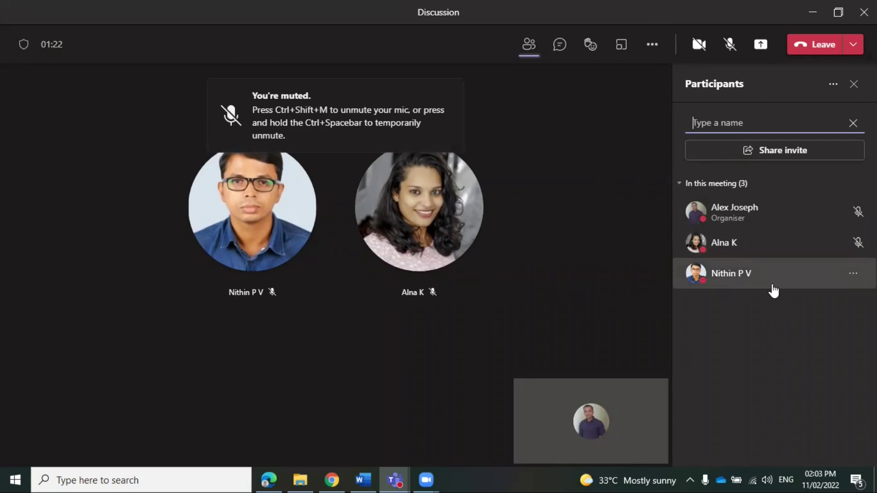
click(652, 43)
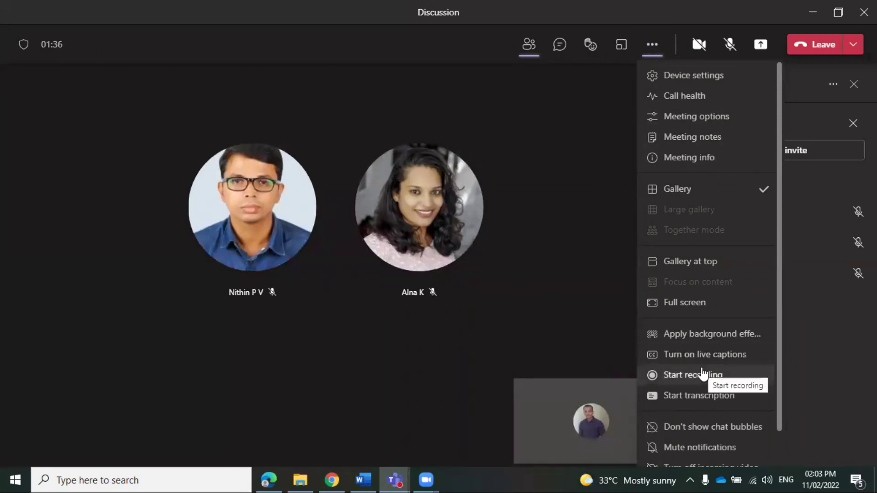
scroll(702, 375, down, 1)
scroll(672, 370, up, 1)
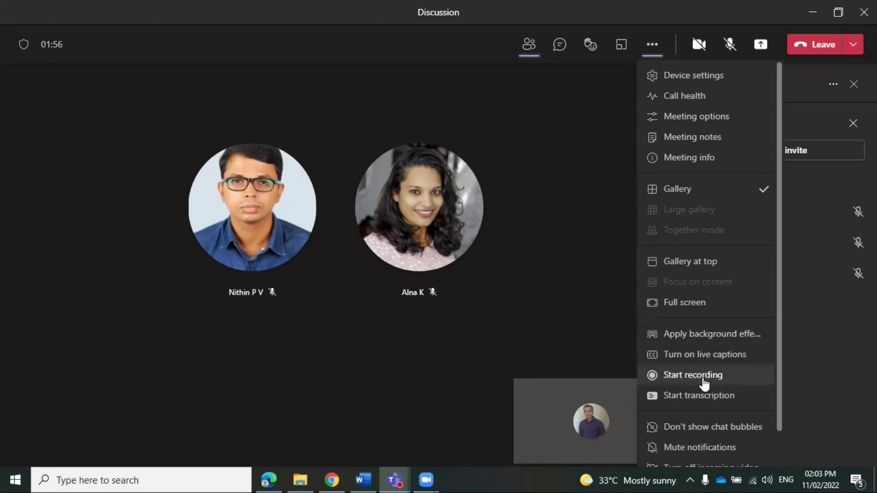
scroll(696, 382, down, 1)
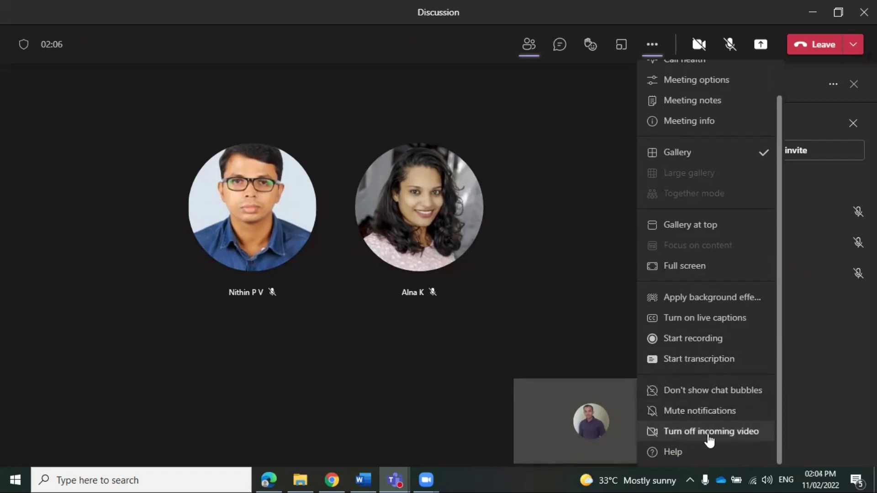
click(810, 345)
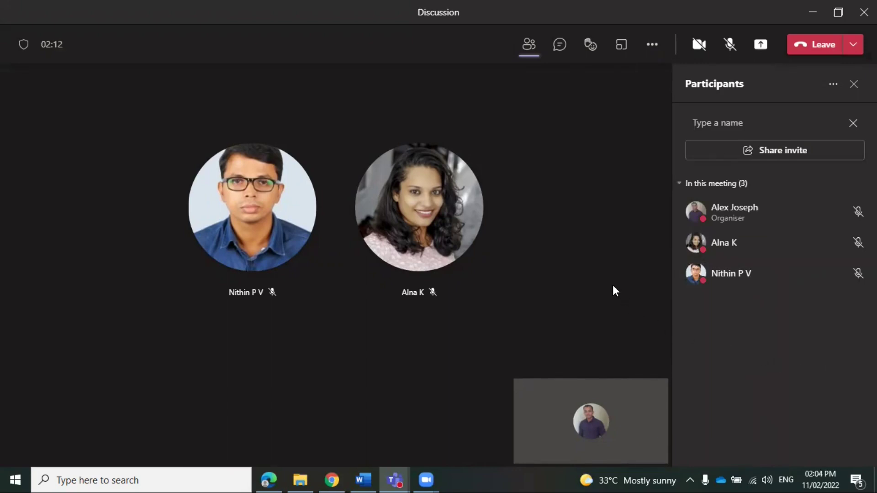
Open and close the Share content options, then end the Discussion meeting for everyone.
click(763, 46)
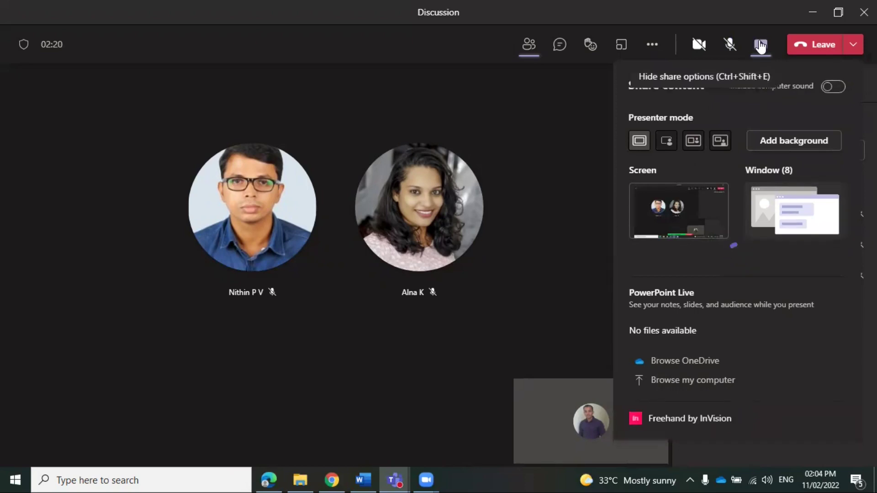
click(762, 46)
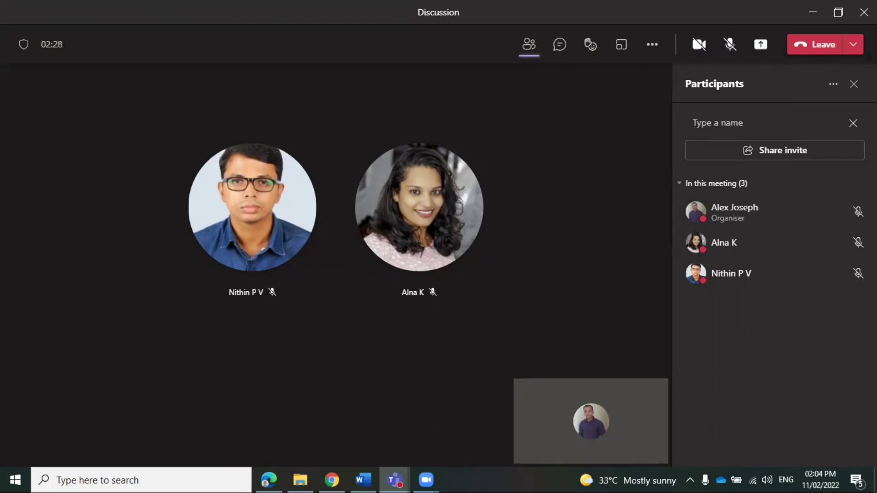
click(853, 45)
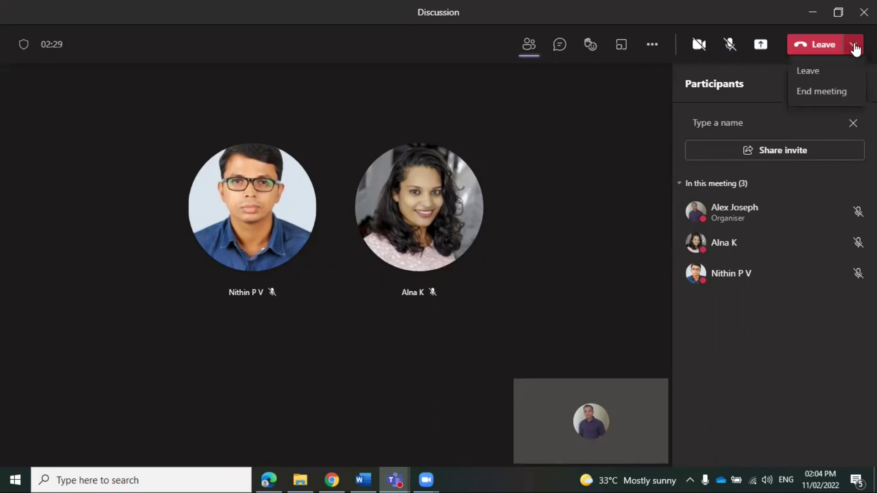
click(811, 94)
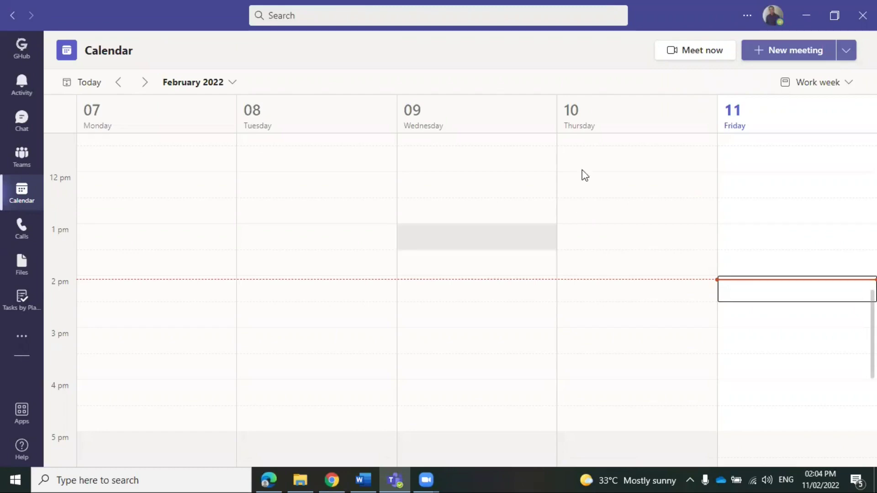
Show the New meeting dropdown options for a scheduled meeting, webinar or live event.
click(846, 52)
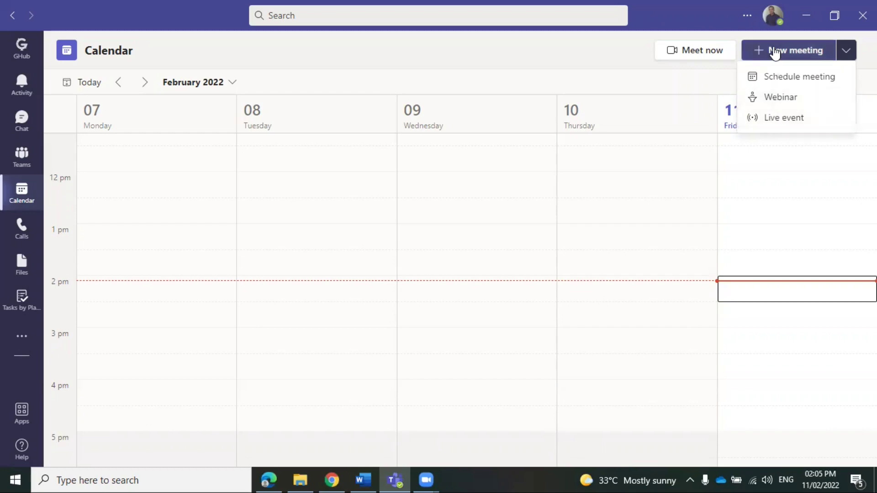
click(771, 79)
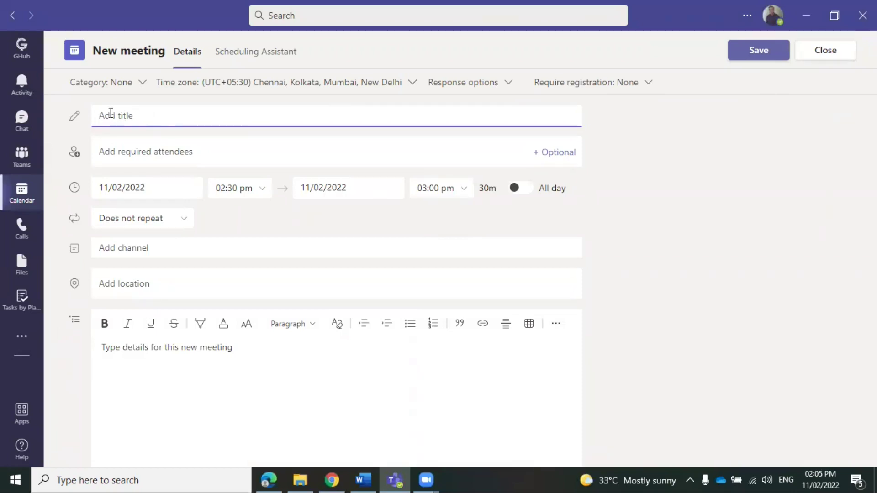
click(133, 87)
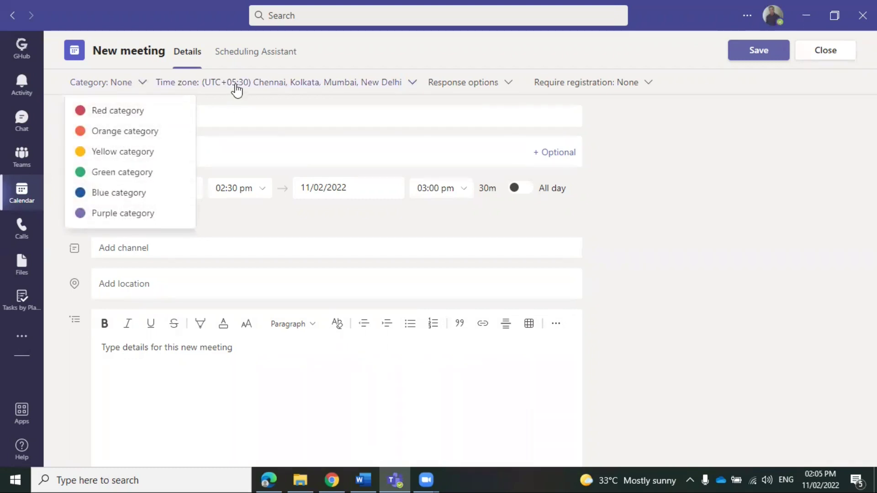
click(271, 87)
click(271, 87)
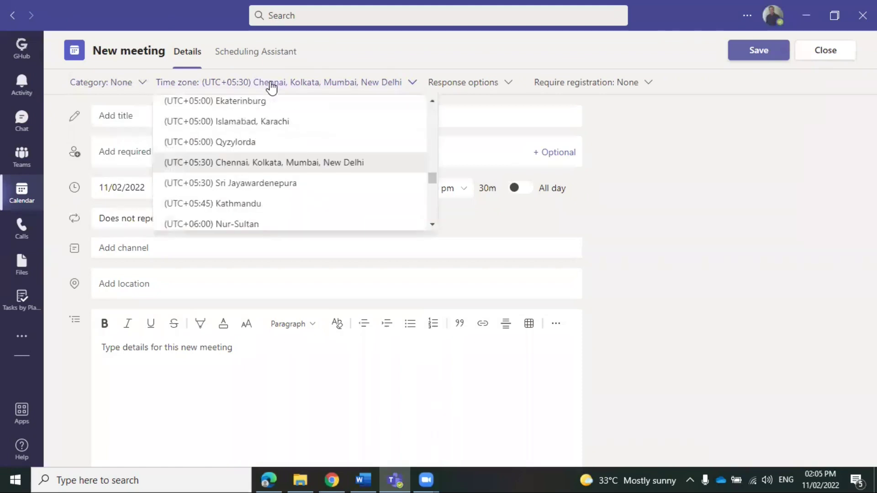
scroll(263, 124, up, 10)
click(262, 124)
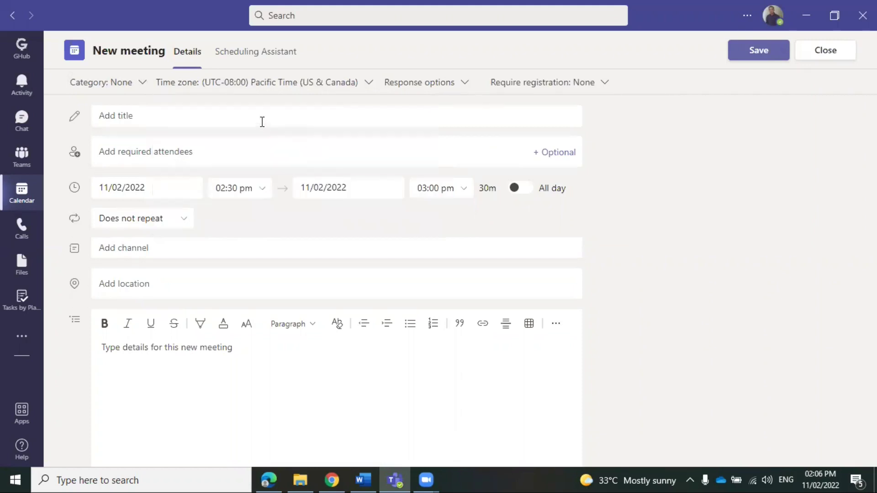
click(435, 85)
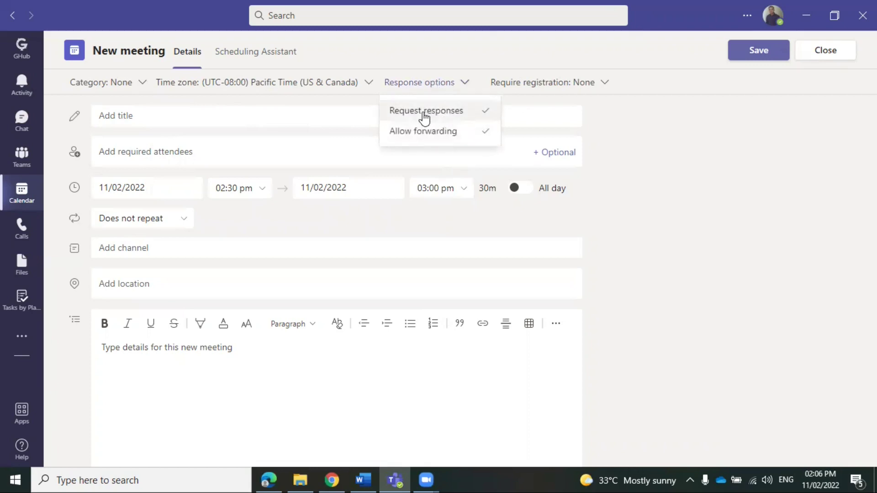
click(548, 84)
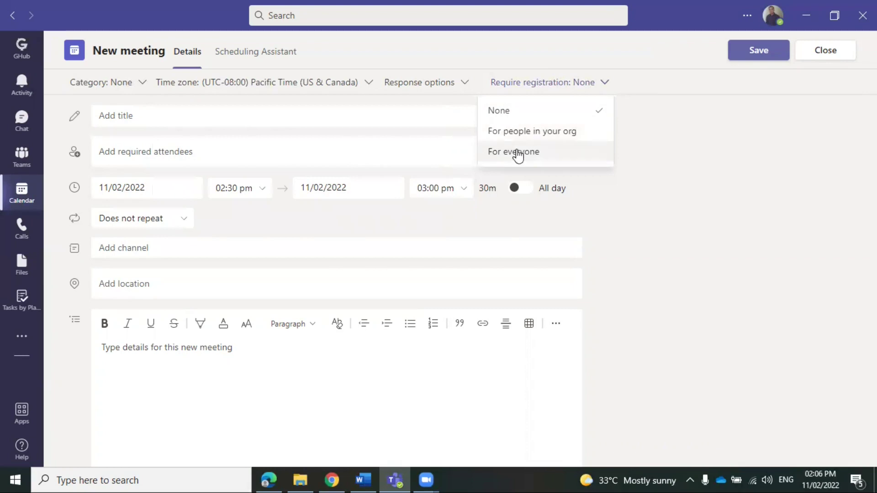
click(516, 114)
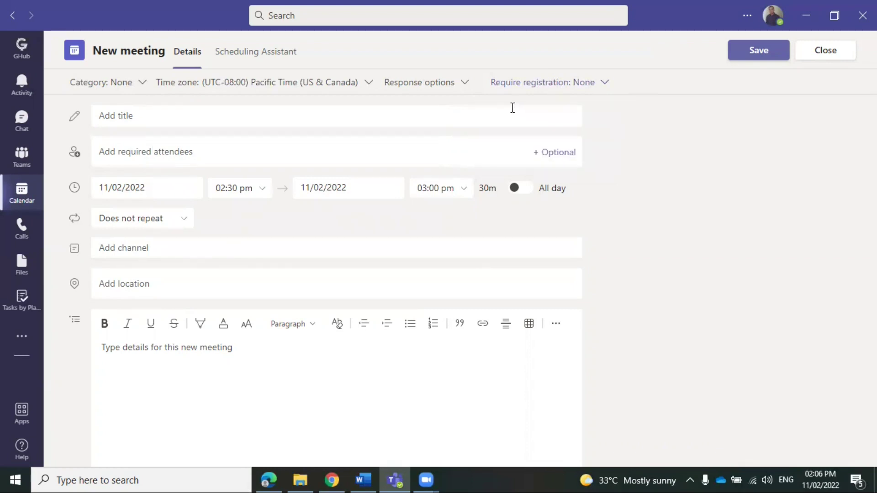
click(599, 86)
click(600, 85)
Title the meeting 'Marketing Updates Discussion', fixing the misspelled word with the spelling suggestion.
click(315, 117)
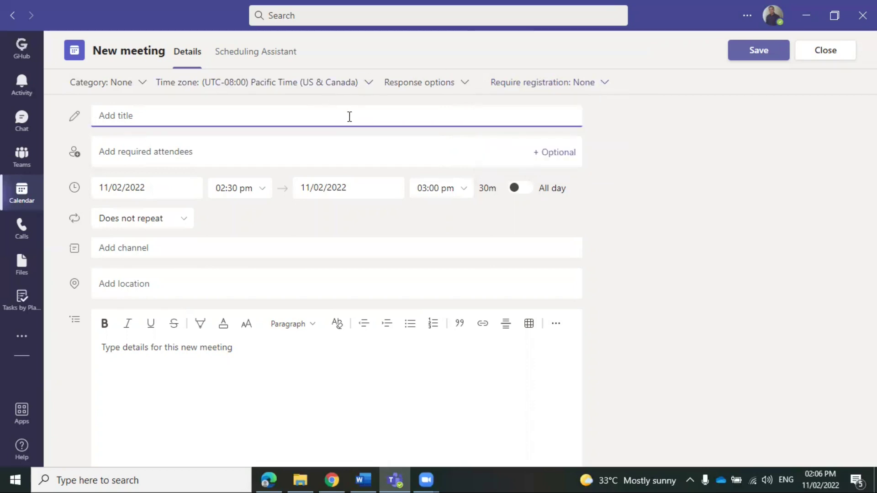
text(Marketing Updates Discusssion)
right_click(194, 115)
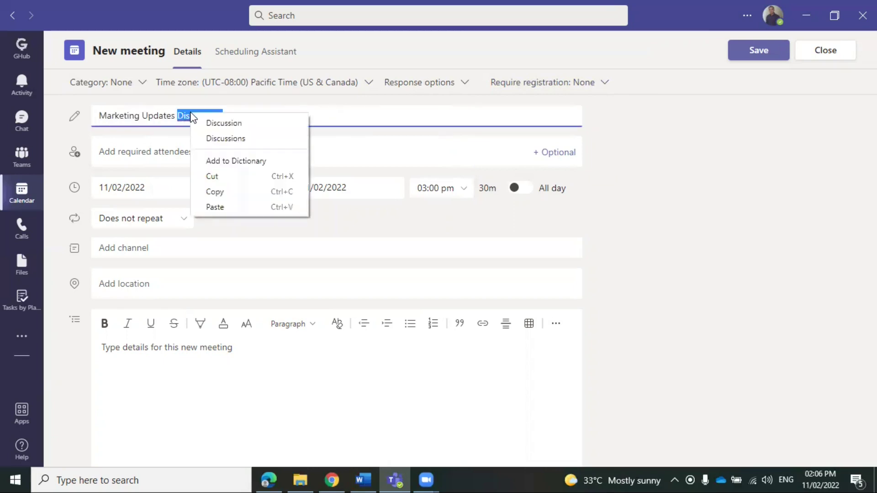
click(225, 121)
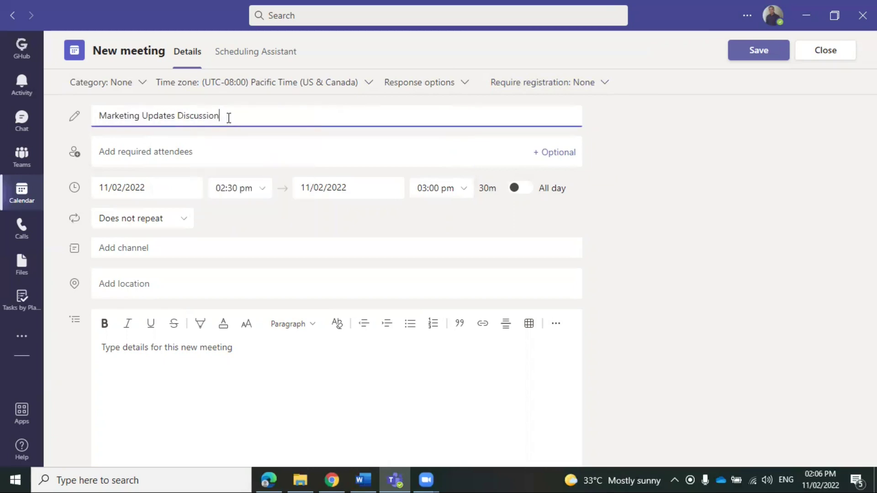
Add two colleagues as required attendees, then start erasing a partial 'Marketing' search.
click(184, 152)
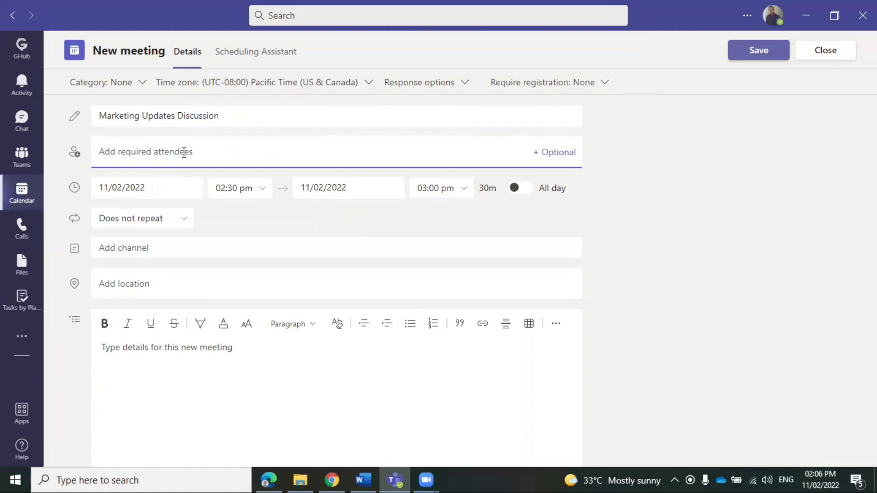
text(Nithin)
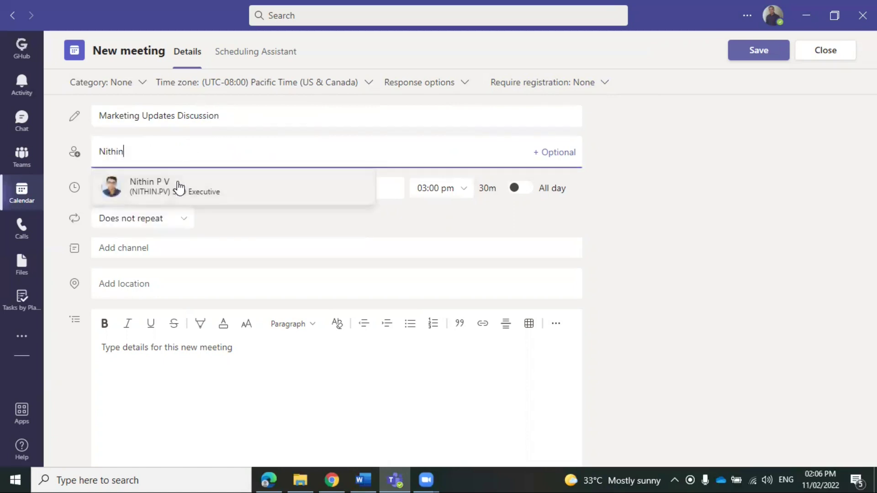
click(178, 188)
text(Al)
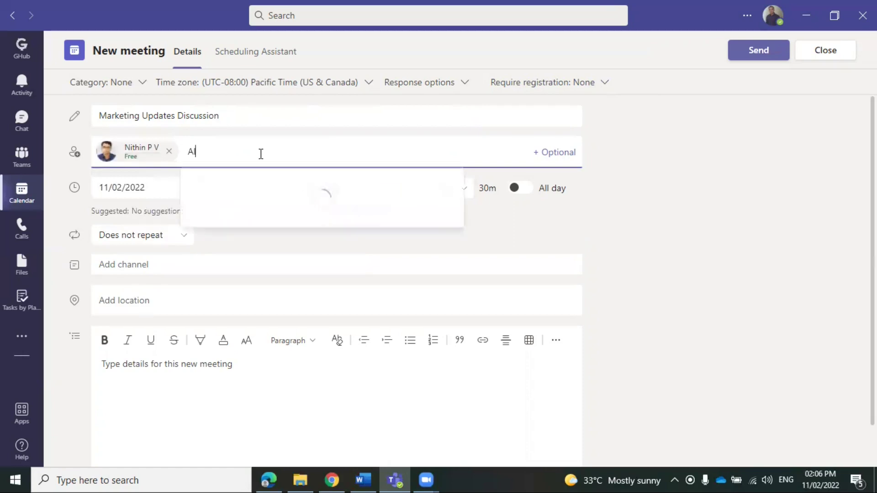
text(na)
click(254, 179)
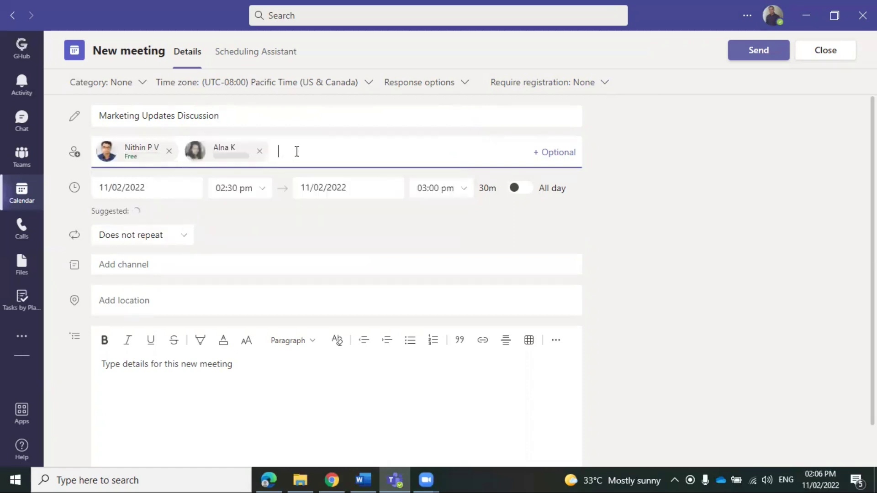
text(Market)
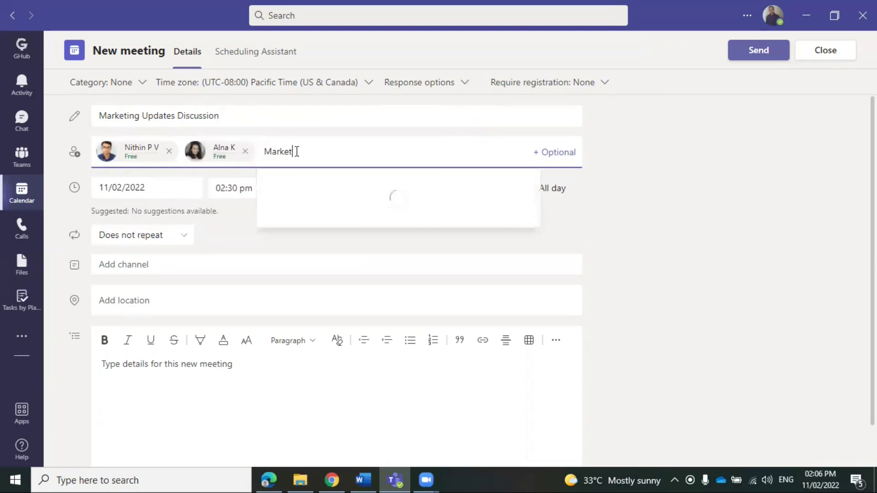
text(ing)
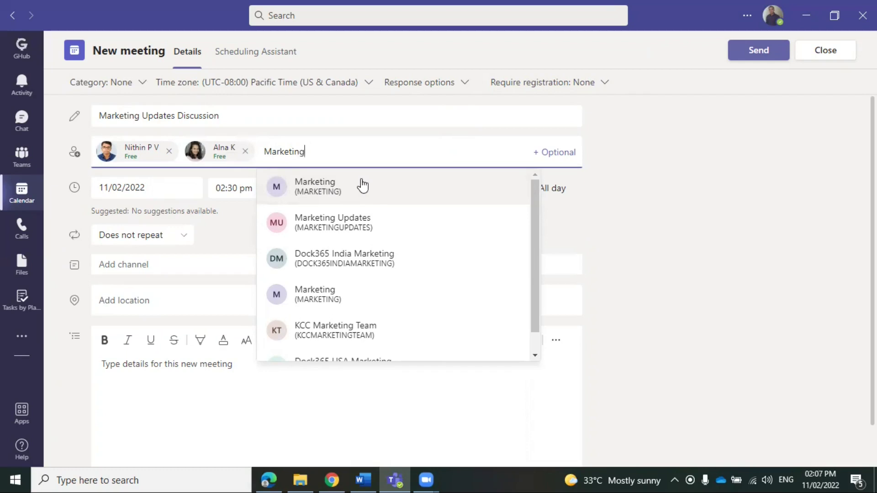
key(BackSpace)
key(BackSpace)
key(BackSpace)
key(BackSpace)
key(BackSpace)
key(BackSpace)
key(BackSpace)
key(BackSpace)
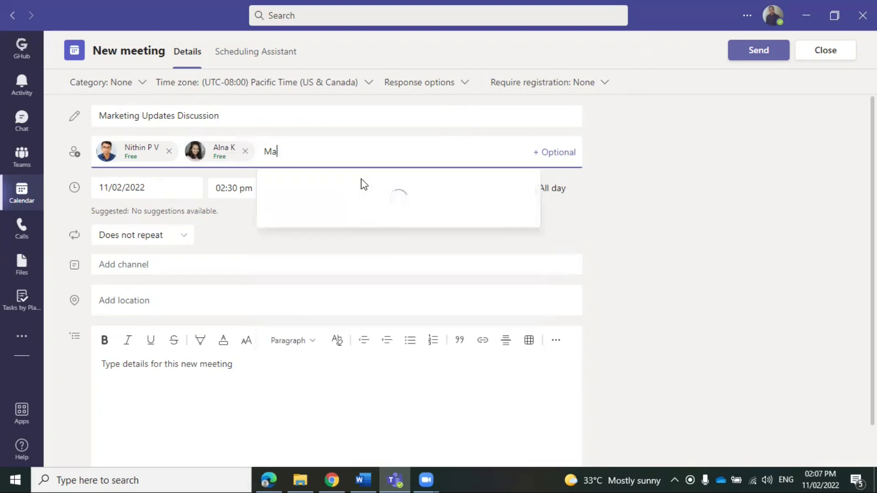
Clear the attendee search and confirm the 11/02/2022 start and end dates remain unchanged.
key(BackSpace)
click(668, 134)
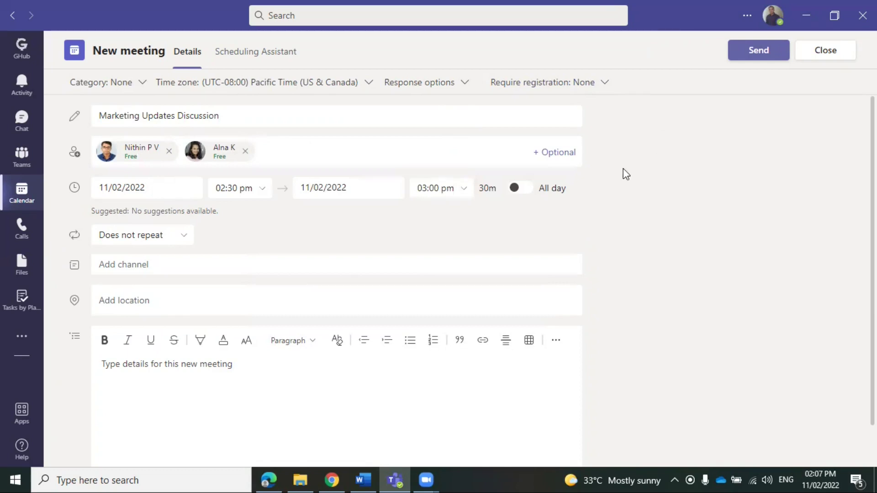
click(160, 184)
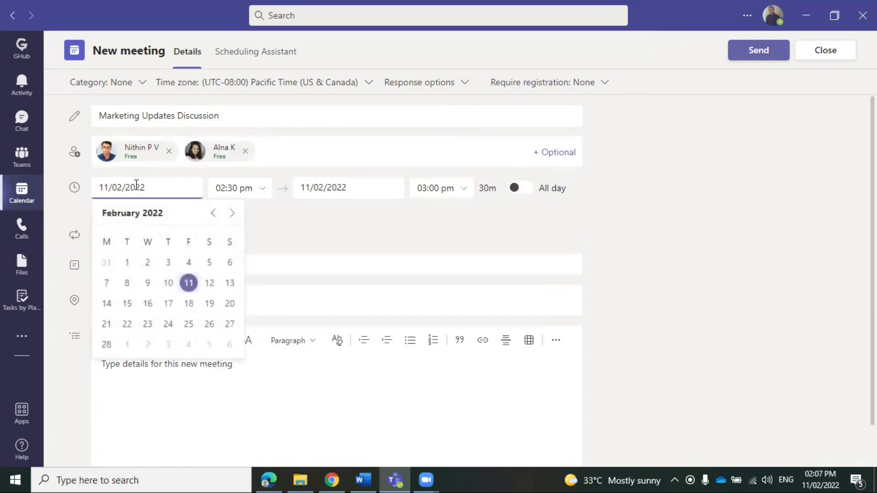
click(187, 284)
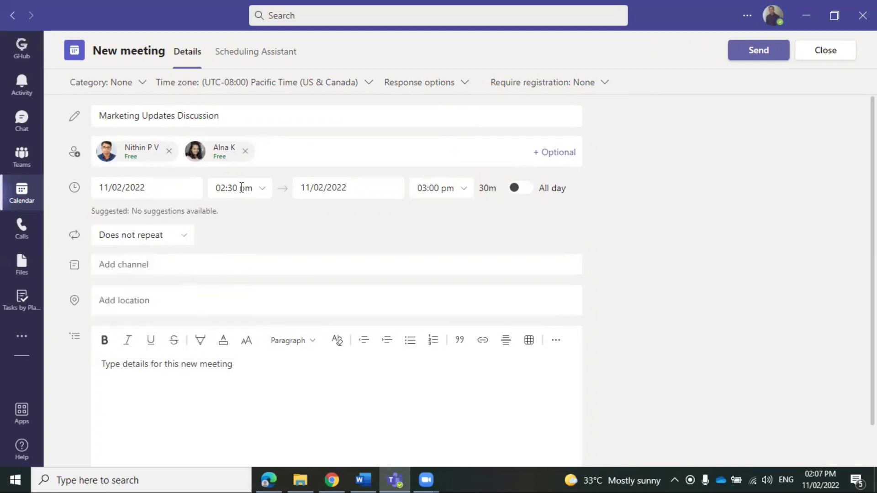
click(373, 184)
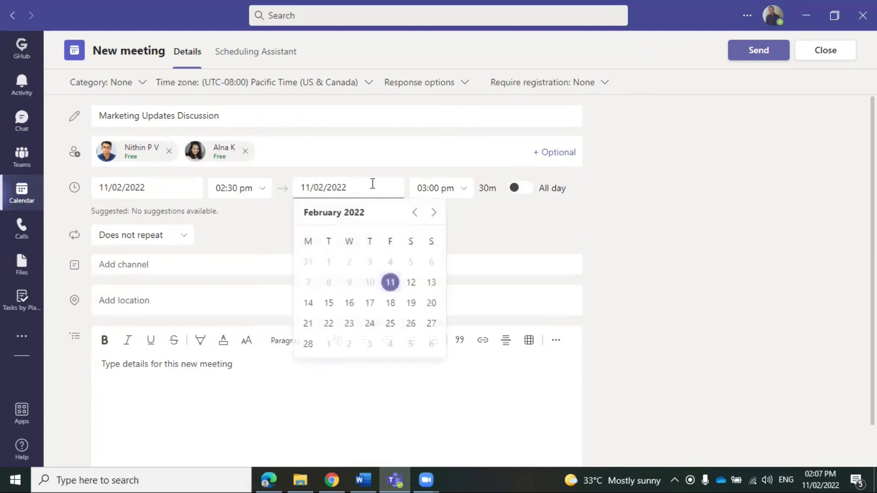
click(605, 221)
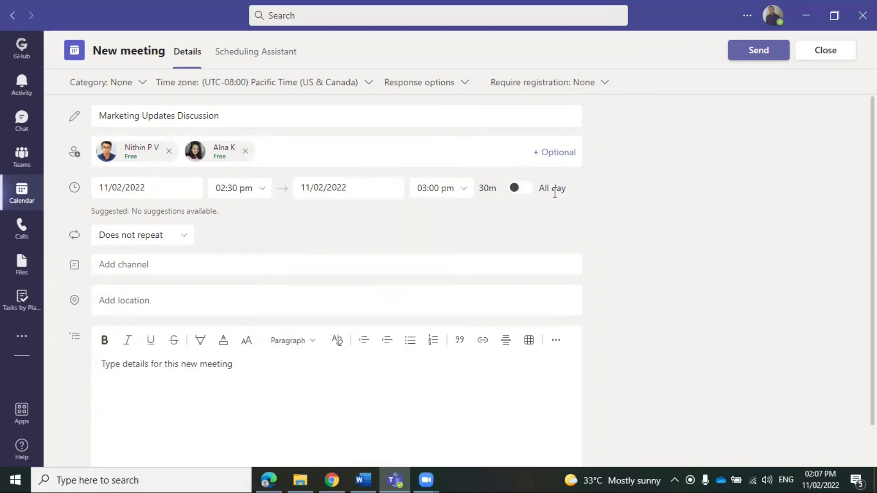
Make the meeting repeat weekly every Friday from 11/02/2022 with no end date.
click(173, 235)
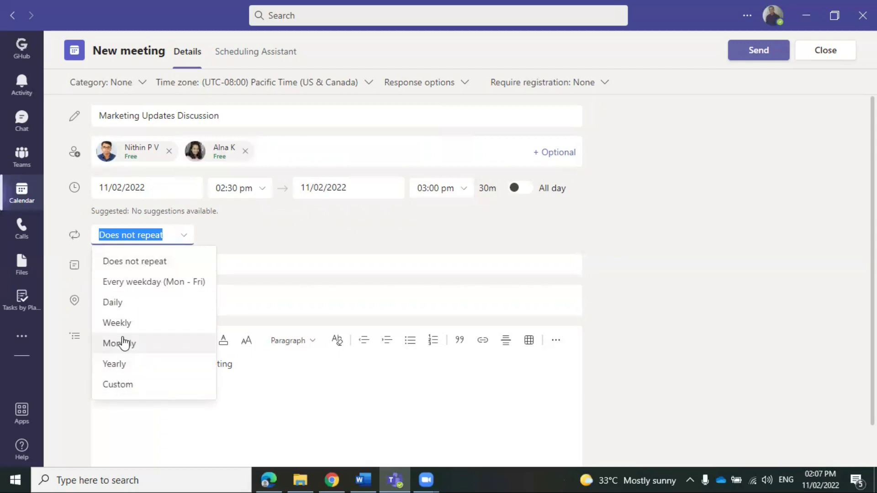
click(118, 324)
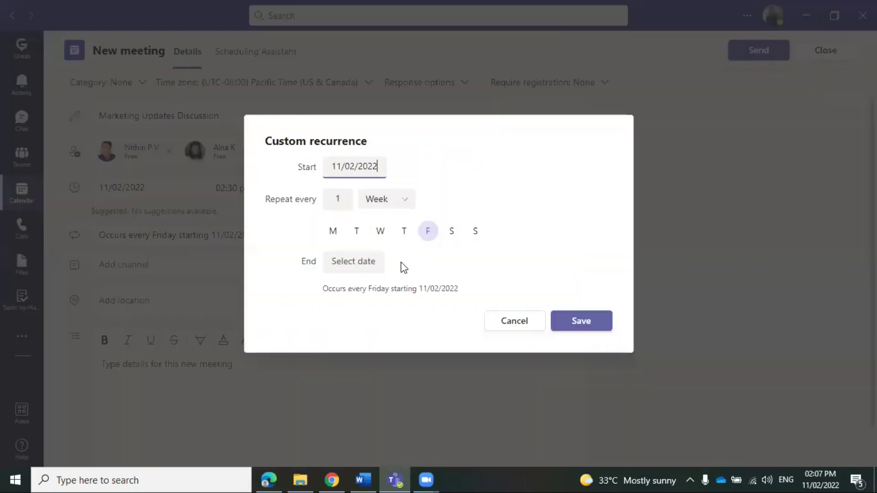
click(429, 237)
click(362, 262)
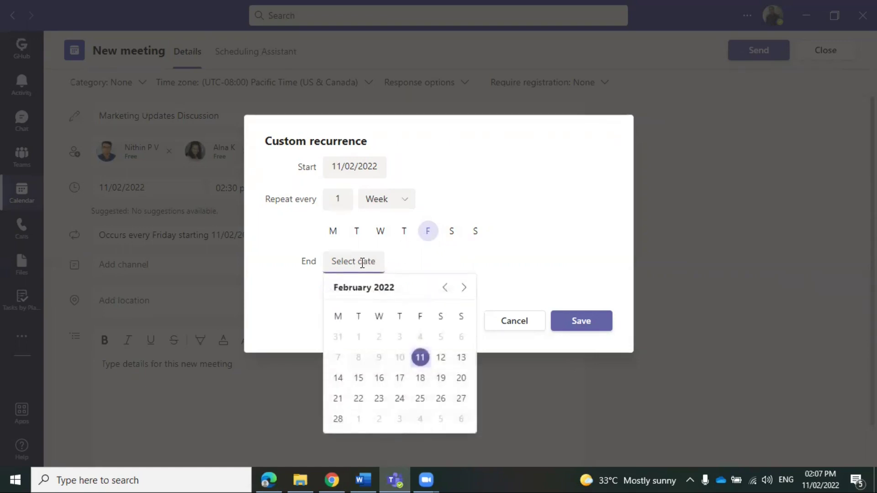
click(542, 226)
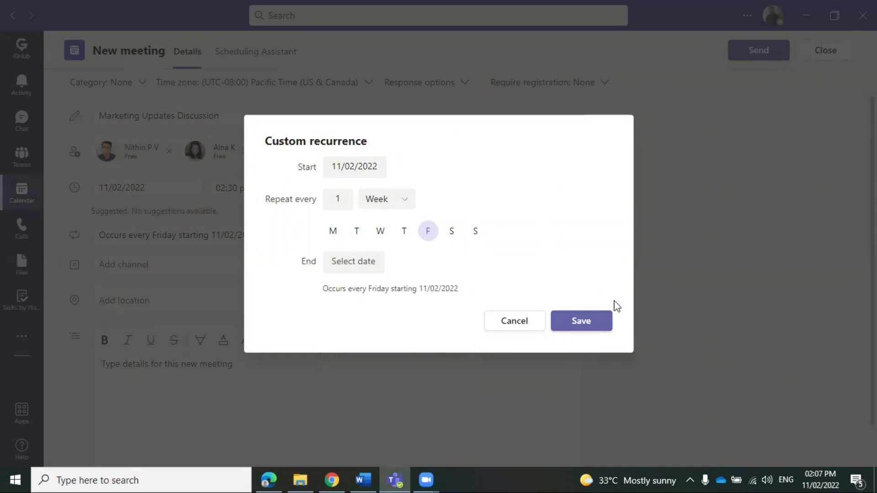
click(582, 323)
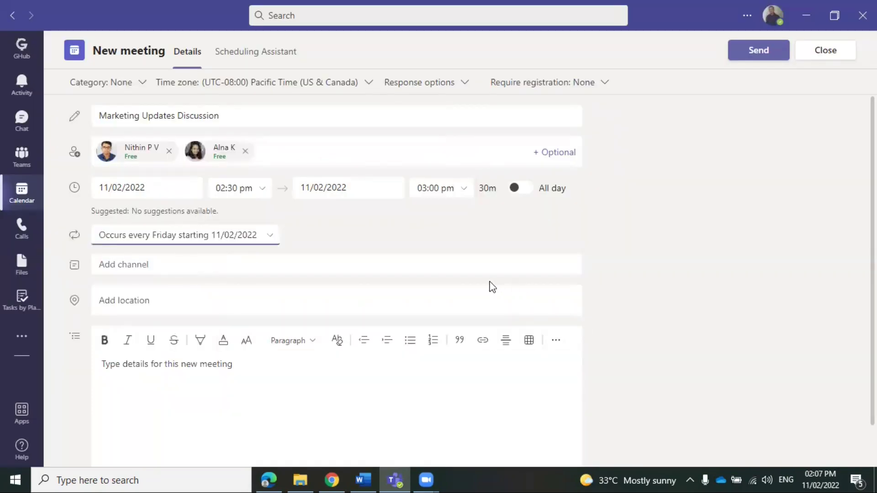
click(215, 264)
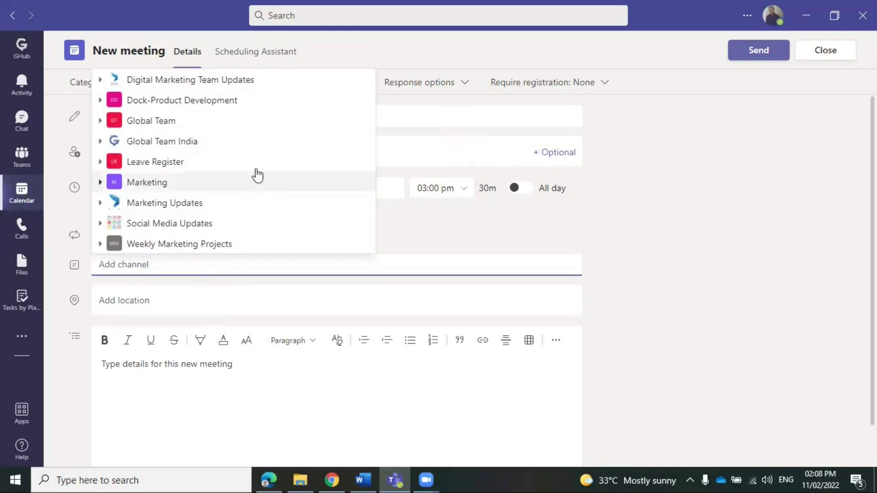
Post the meeting in the Digital Marketing Team Updates General channel.
click(235, 85)
click(714, 237)
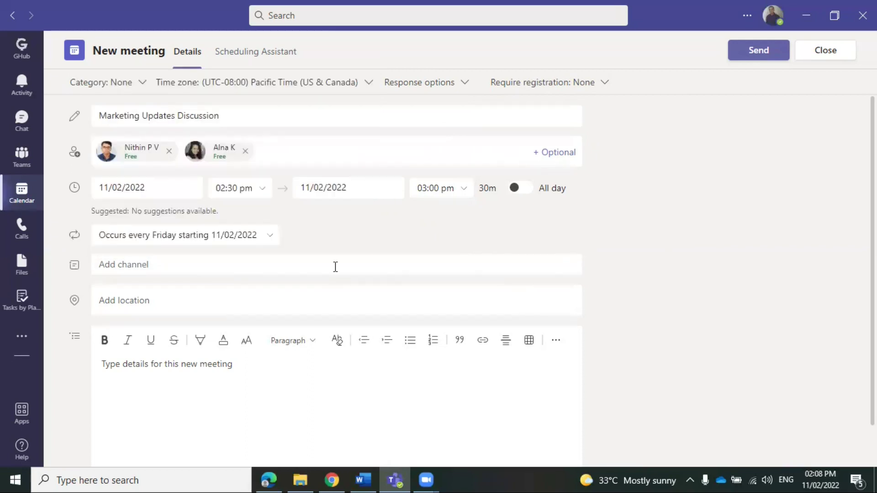
click(254, 263)
click(229, 289)
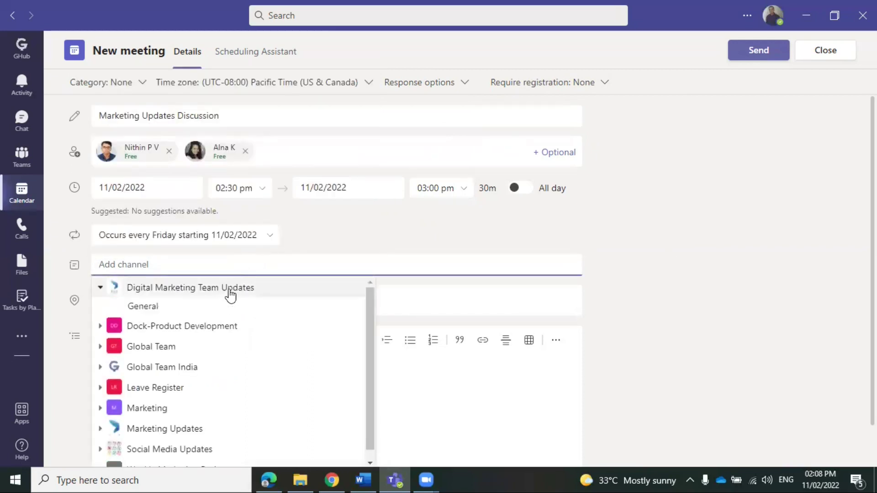
click(191, 296)
click(191, 295)
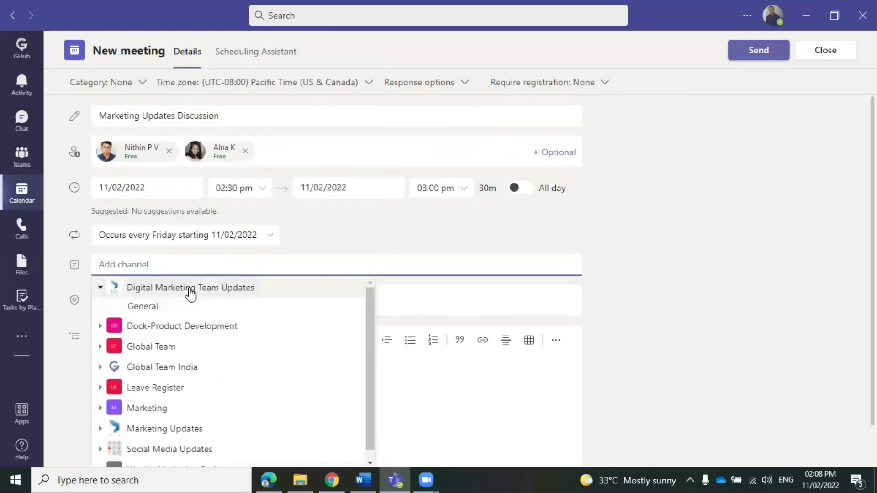
click(155, 305)
Paste 'Hi, This is a test event.' into the meeting details.
click(358, 302)
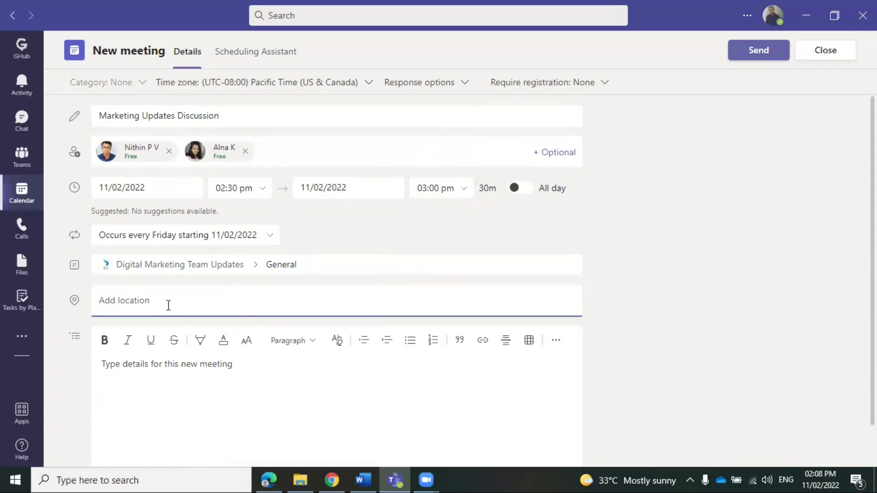
scroll(167, 307, down, 1)
click(169, 323)
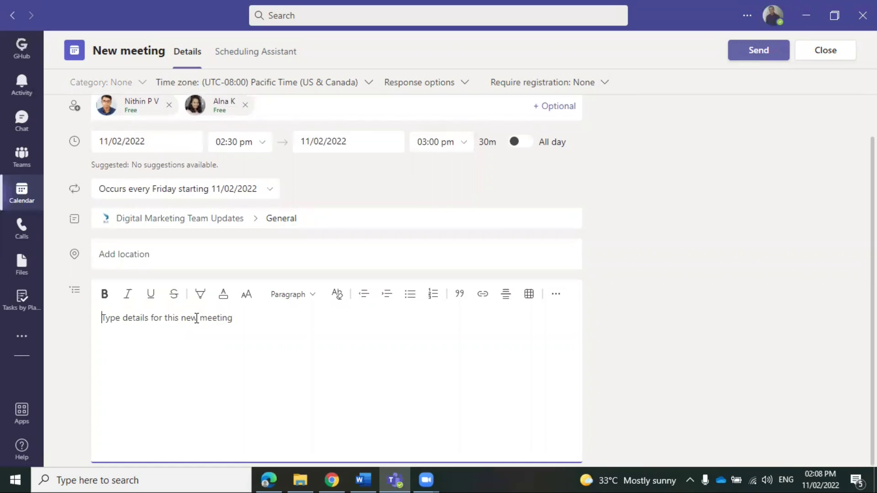
text(Hi, This is a test event.)
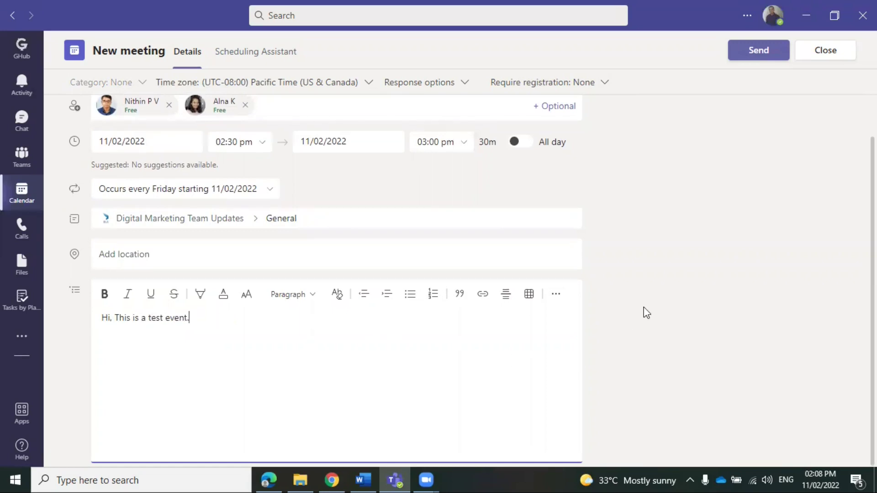
scroll(652, 306, up, 1)
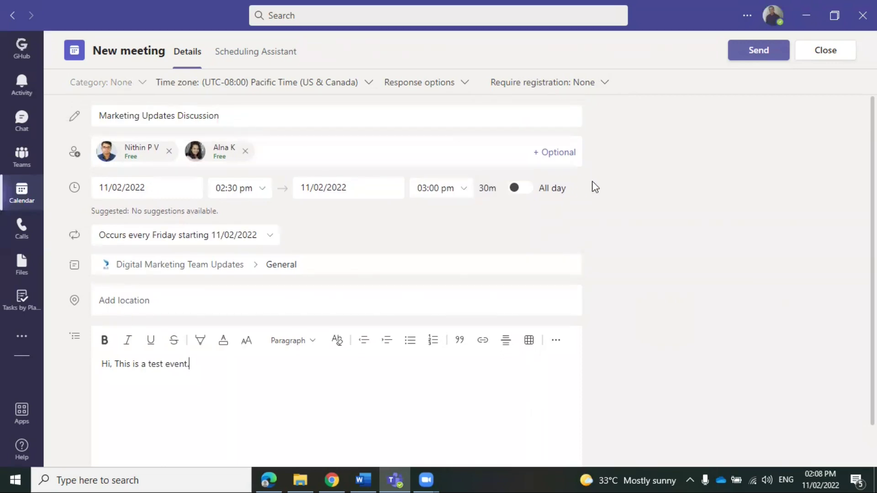
scroll(626, 284, down, 1)
scroll(619, 296, up, 1)
Send the Marketing Updates Discussion meeting invitation.
click(754, 54)
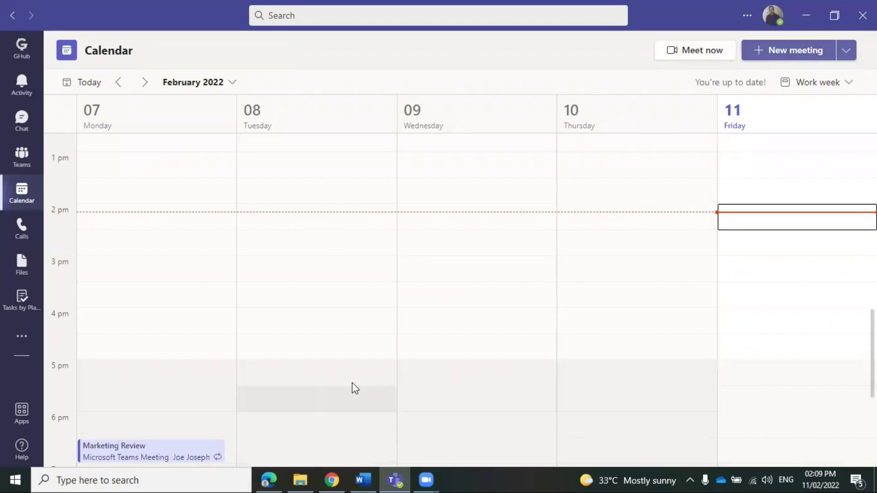
scroll(654, 269, down, 2)
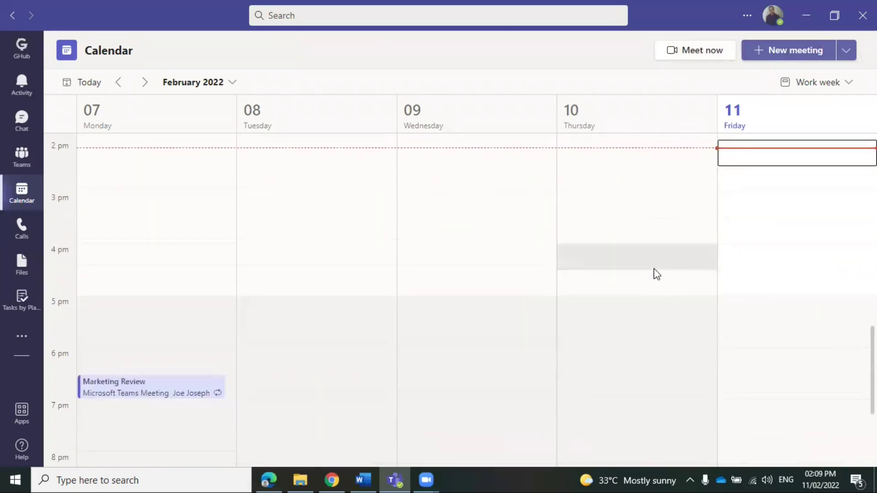
scroll(654, 268, up, 6)
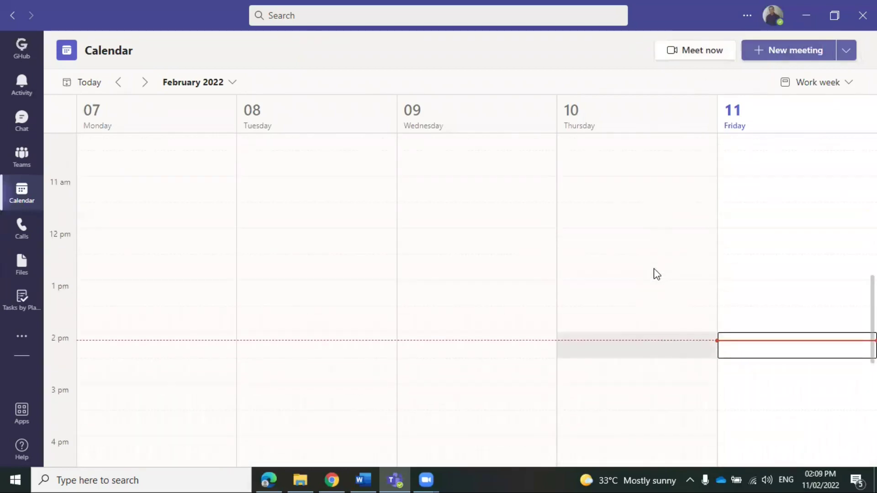
scroll(656, 274, down, 2)
scroll(656, 274, down, 2)
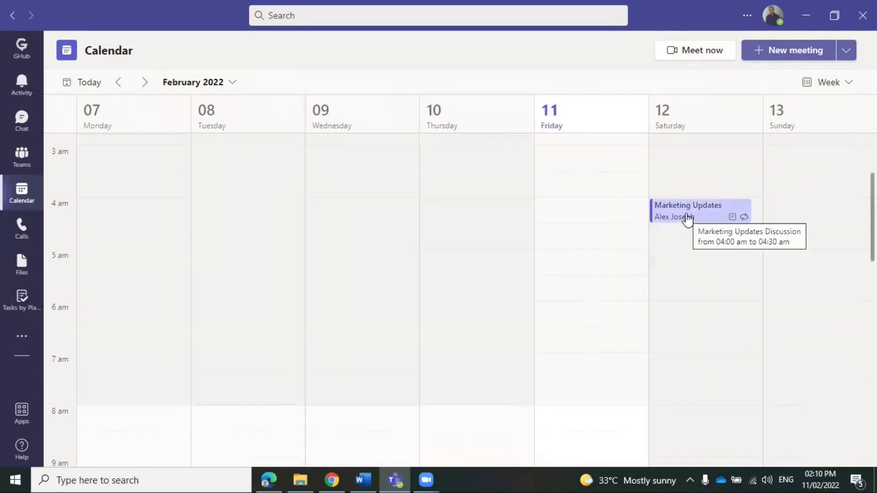
Open the 12 February 04:00–04:30 meeting's details and glance at its Edit options.
click(687, 218)
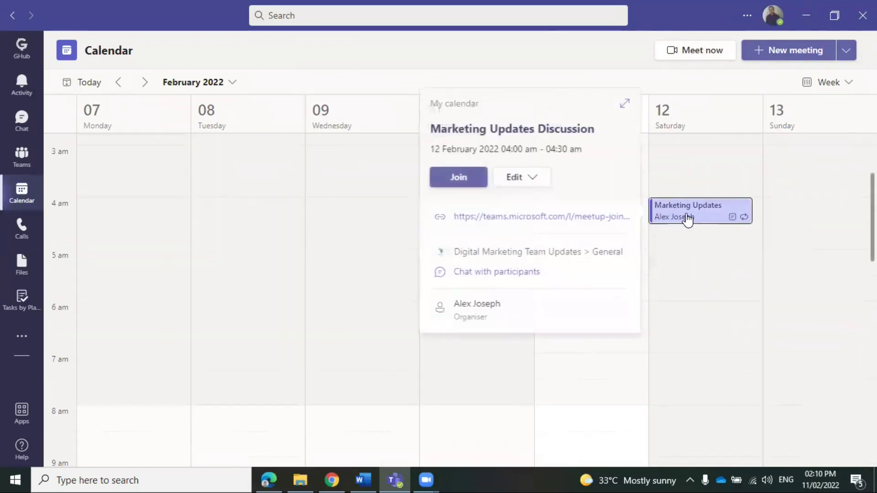
click(532, 181)
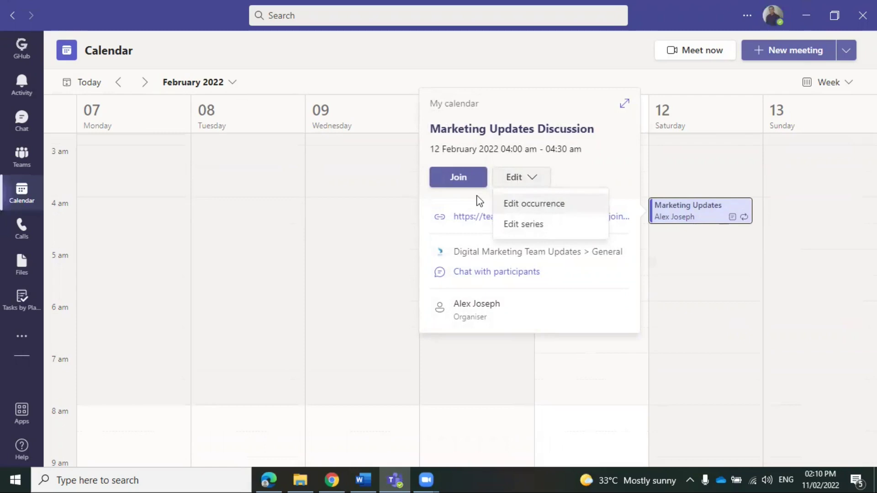
click(607, 166)
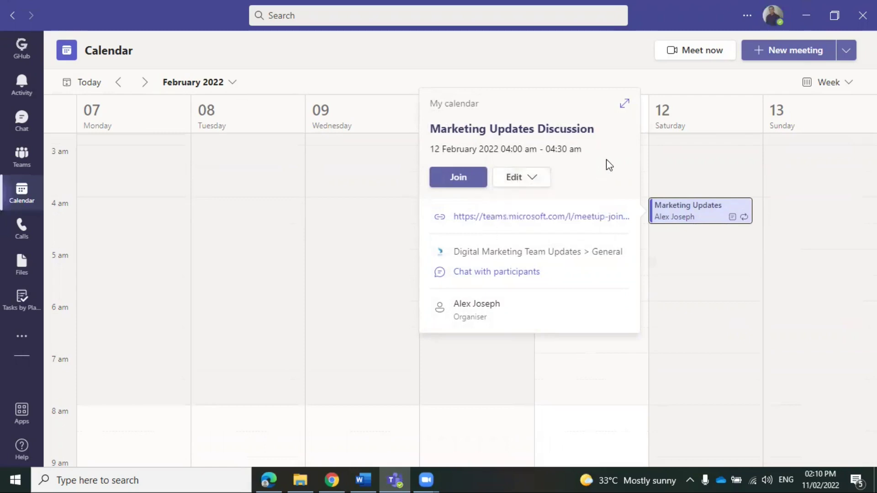
Join Marketing Updates Discussion, review the participant list, then choose End meeting for everyone.
click(452, 178)
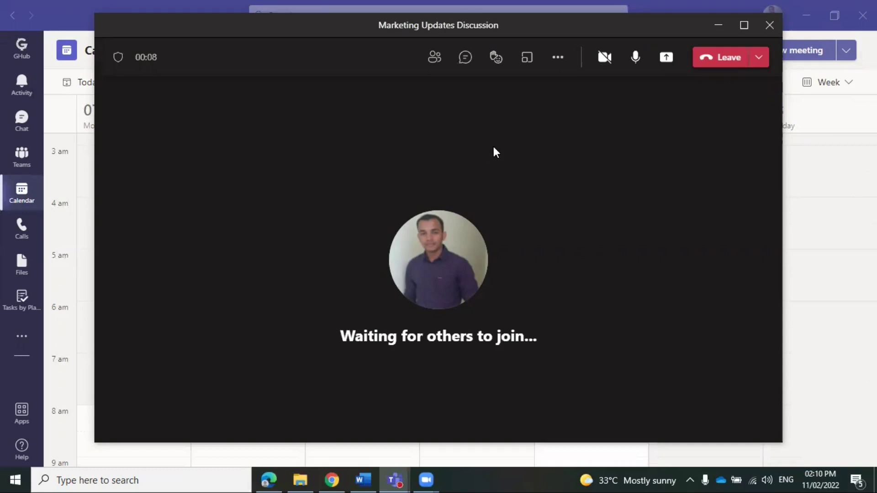
click(434, 58)
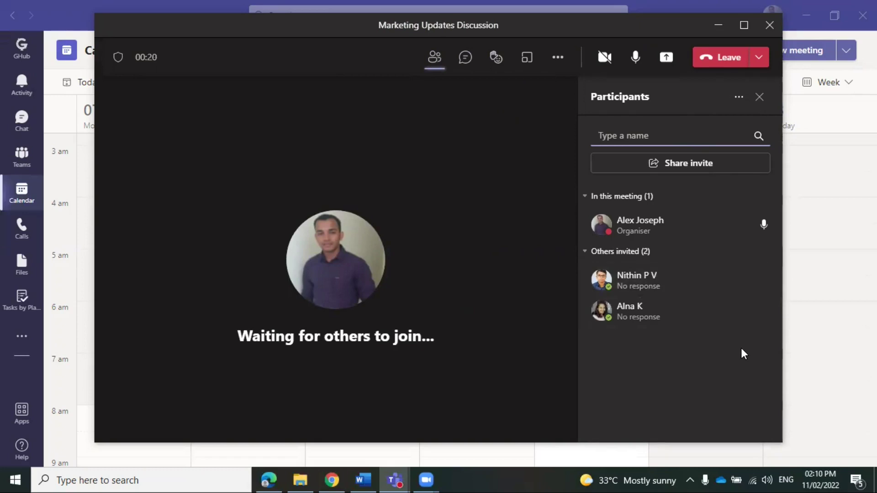
mouse_move(710, 297)
mouse_move(673, 311)
click(759, 58)
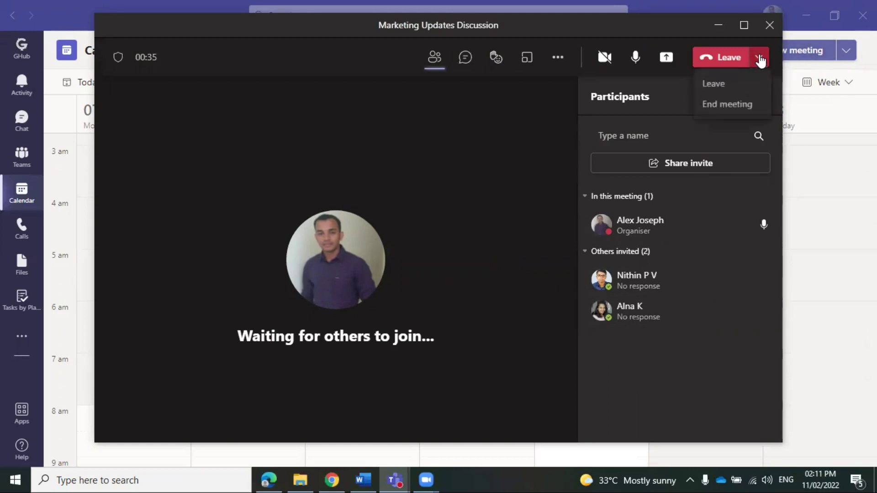
click(725, 105)
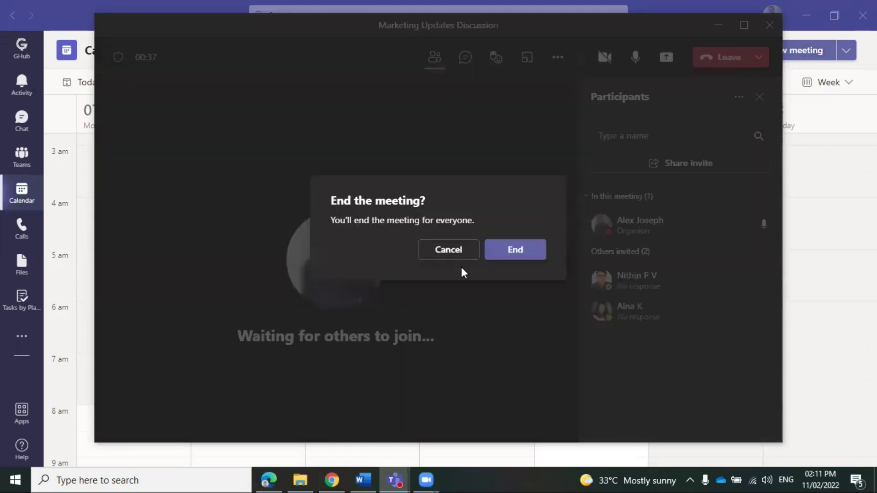
Confirm ending the meeting, then cancel the whole series with the note 'Test'.
click(504, 254)
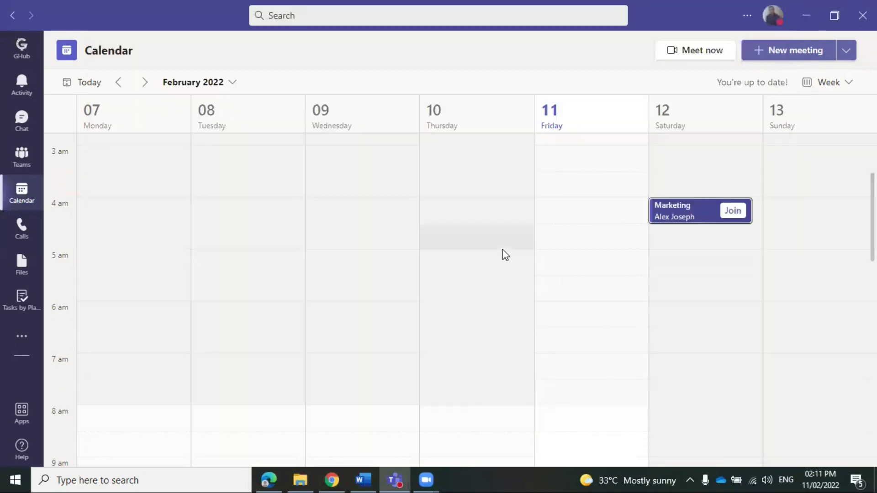
double_click(703, 216)
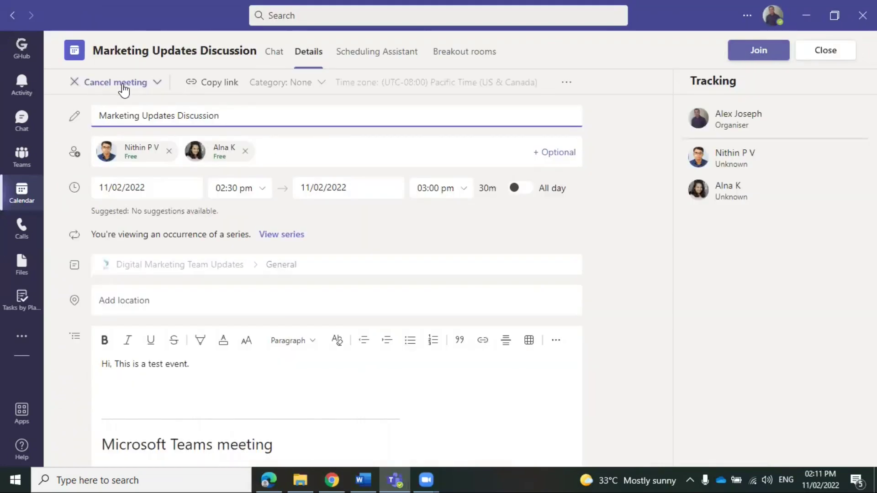
click(146, 87)
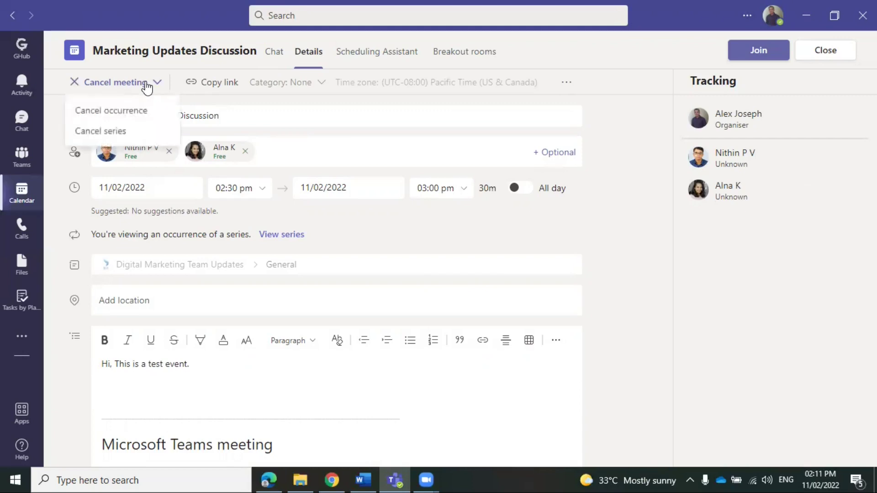
click(107, 133)
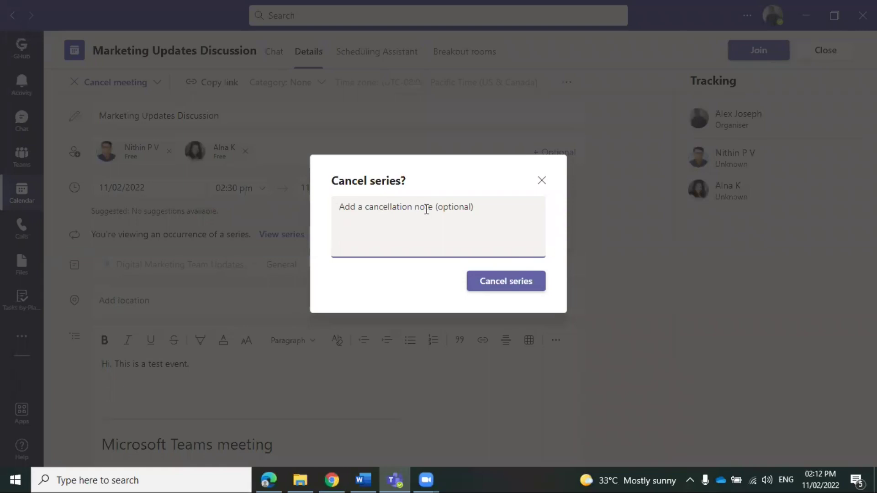
text(Test)
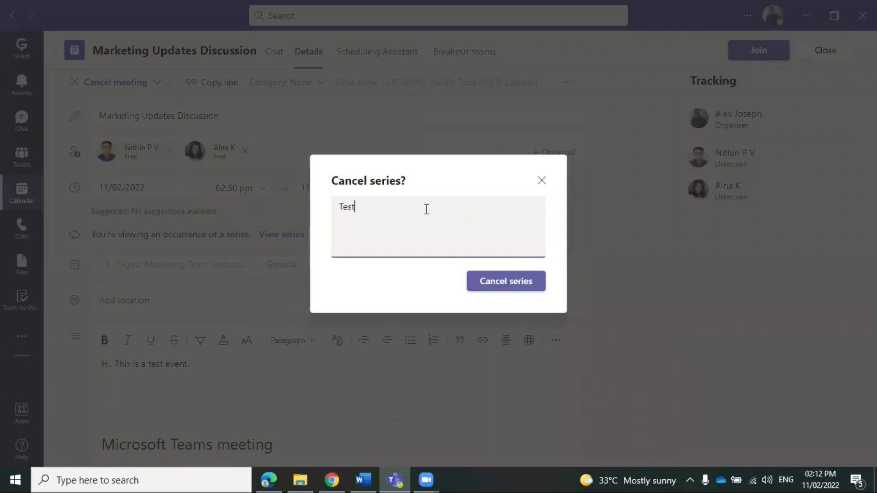
click(508, 283)
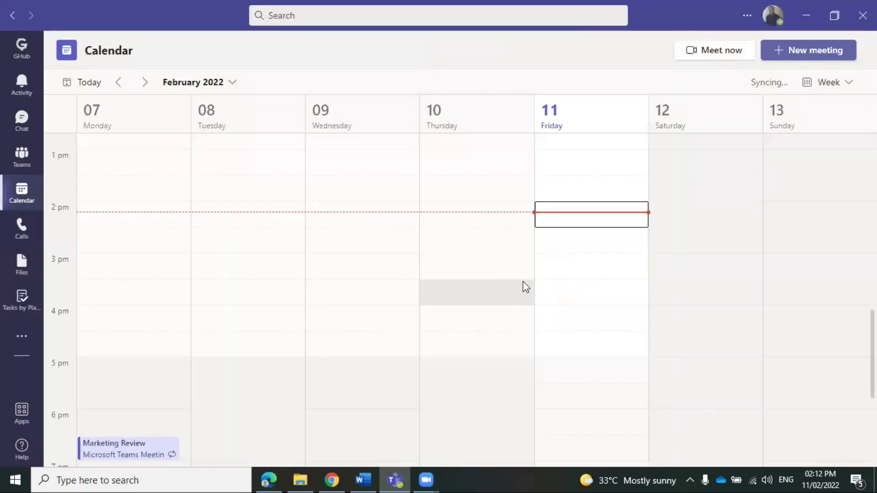
scroll(692, 245, up, 8)
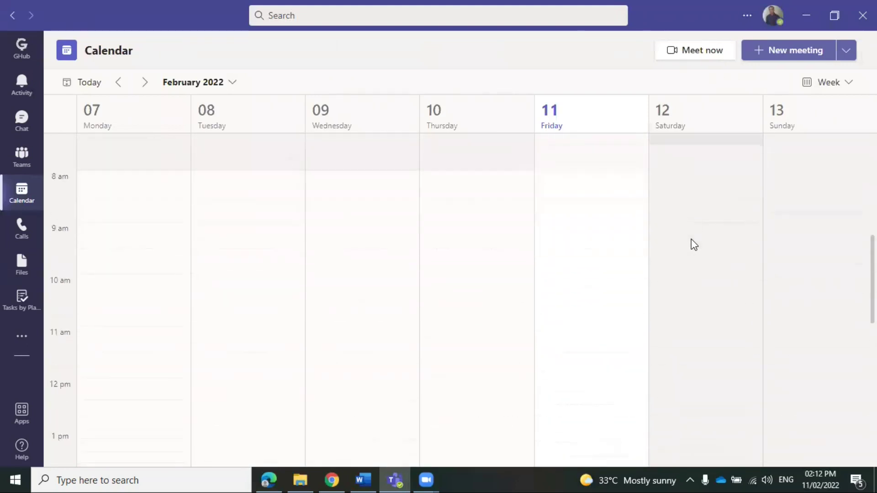
scroll(691, 245, down, 6)
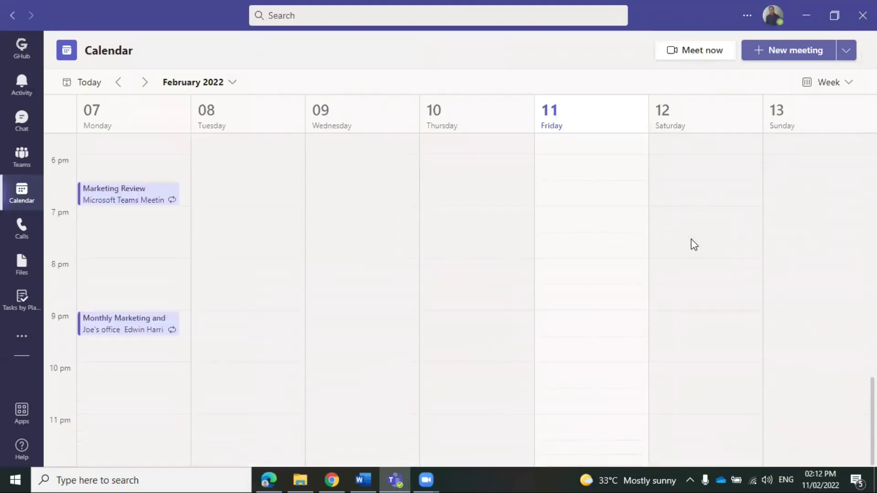
scroll(694, 245, up, 15)
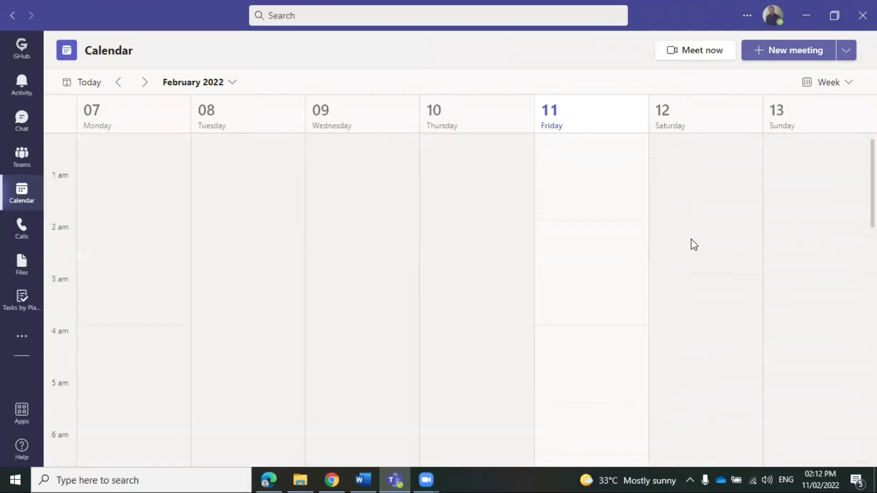
scroll(692, 242, up, 1)
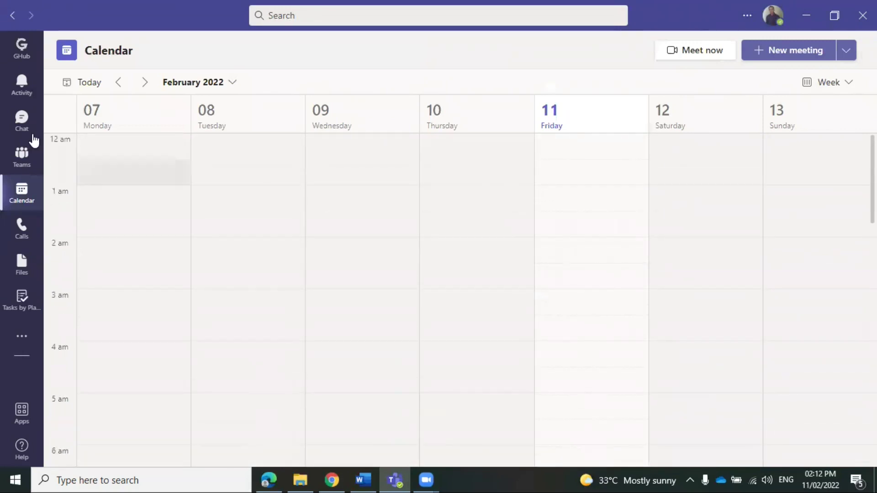
click(16, 205)
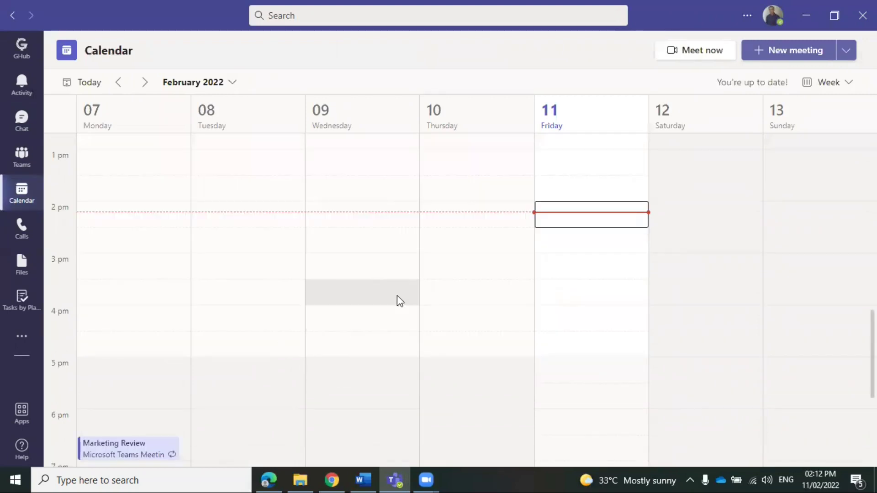